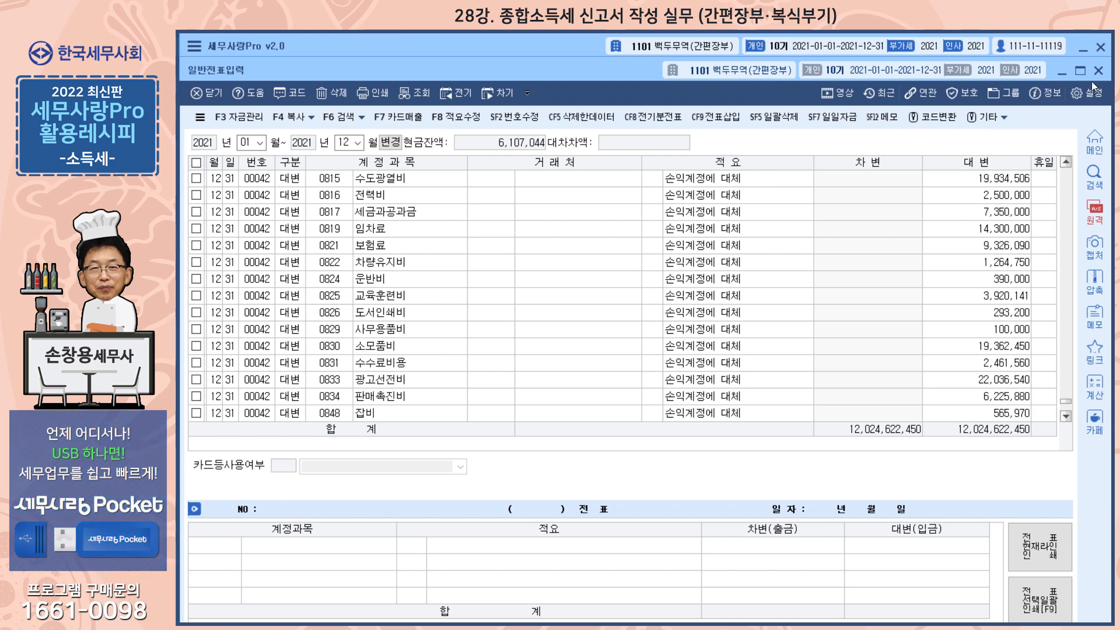
Step: Close the general voucher entry, view the balance sheet (재무상태표) in its standard form (표준용), and close it
click(1098, 70)
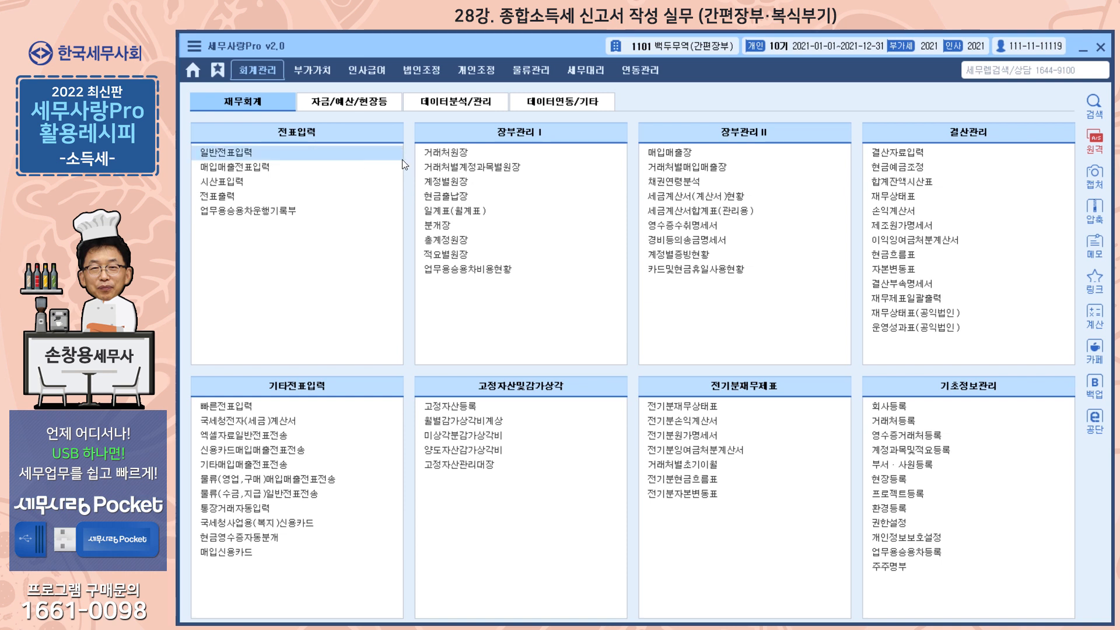
click(902, 198)
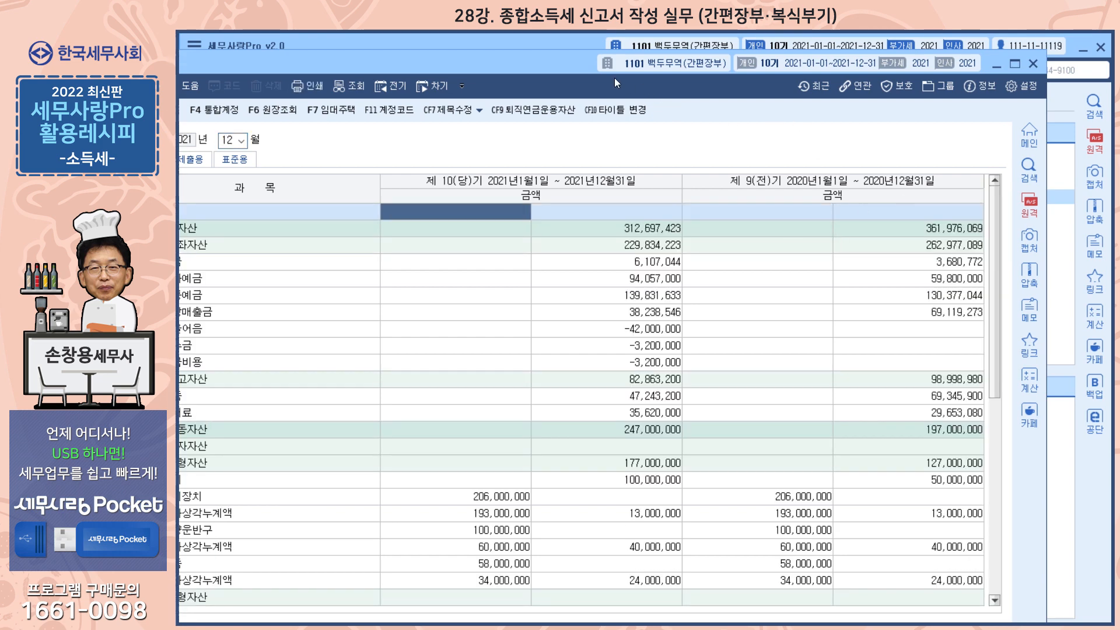
drag(578, 68, 641, 65)
click(305, 156)
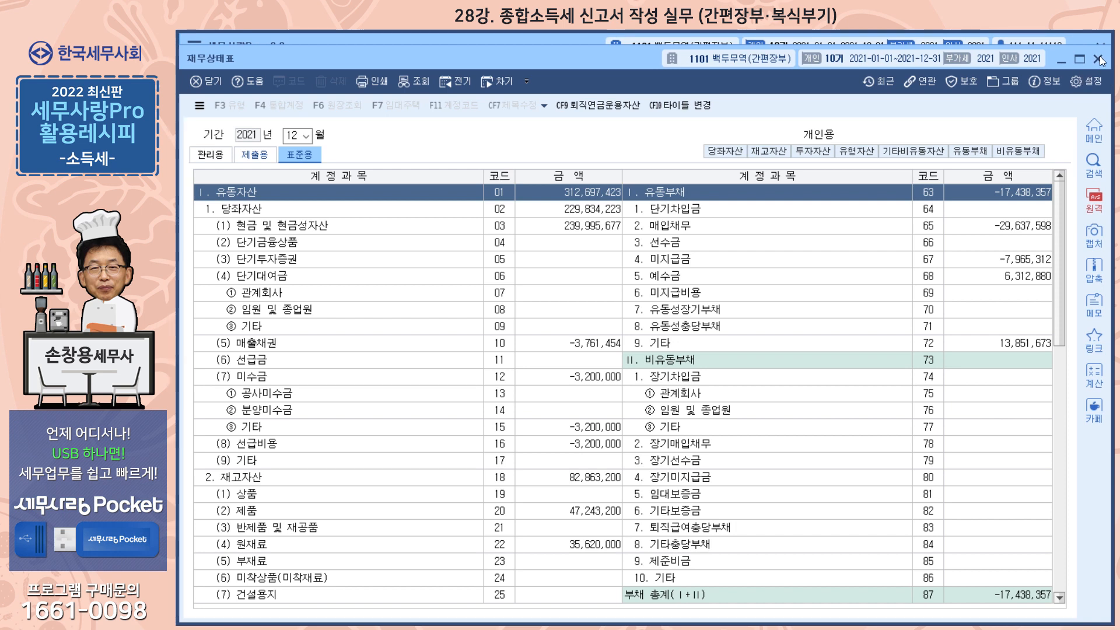
click(1100, 60)
Step: View the standard income statement (표준손익계산서) among the individual tax adjustment forms (개인조정) and close it
click(477, 71)
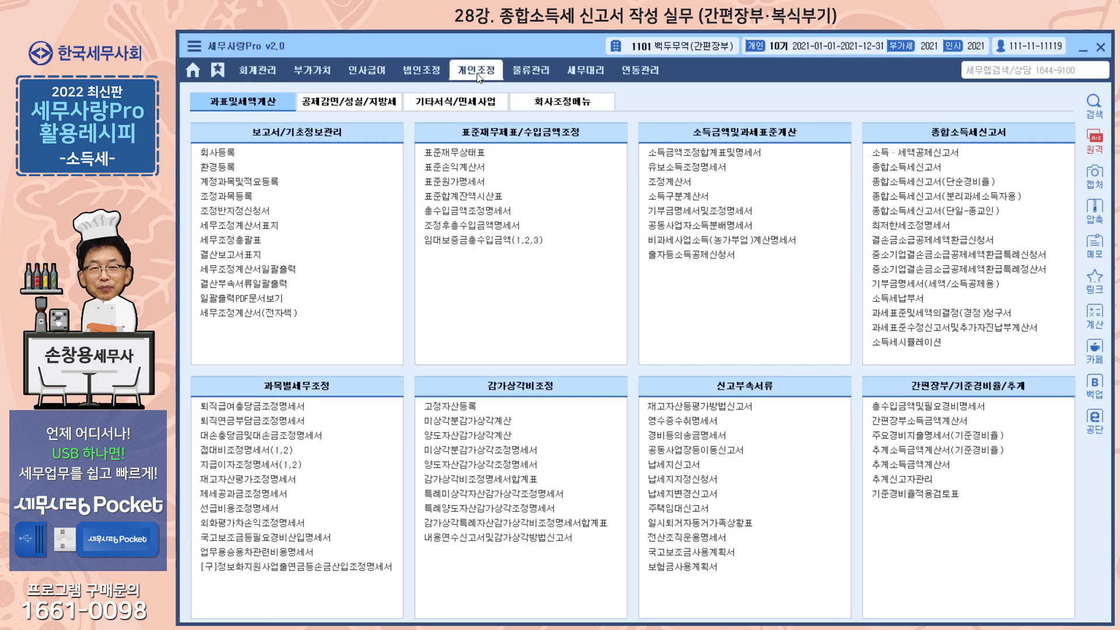
click(475, 168)
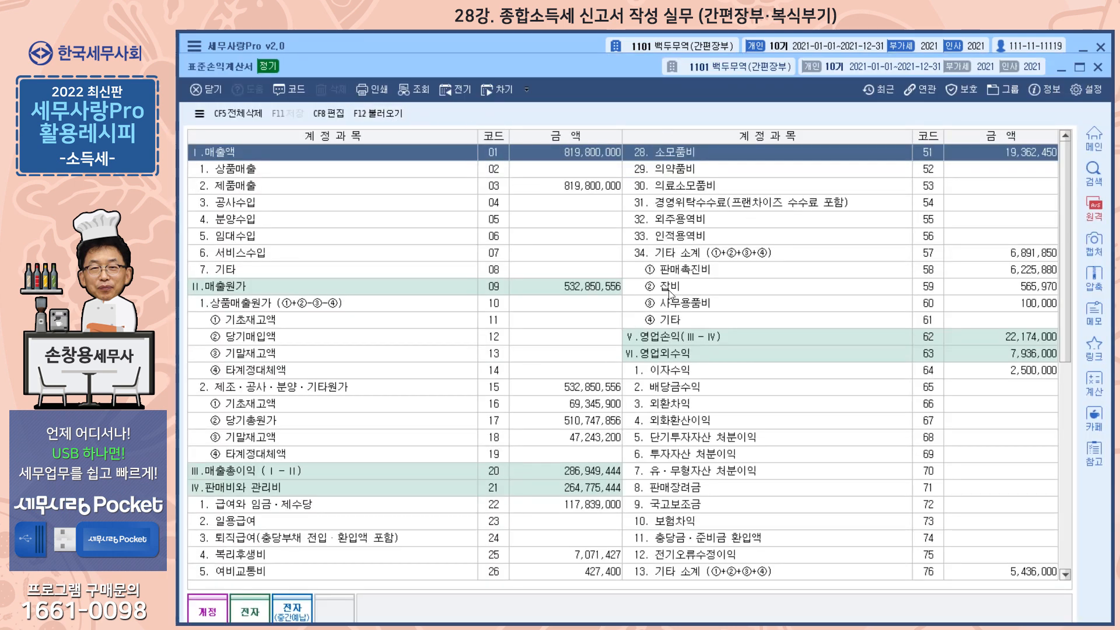
click(1098, 67)
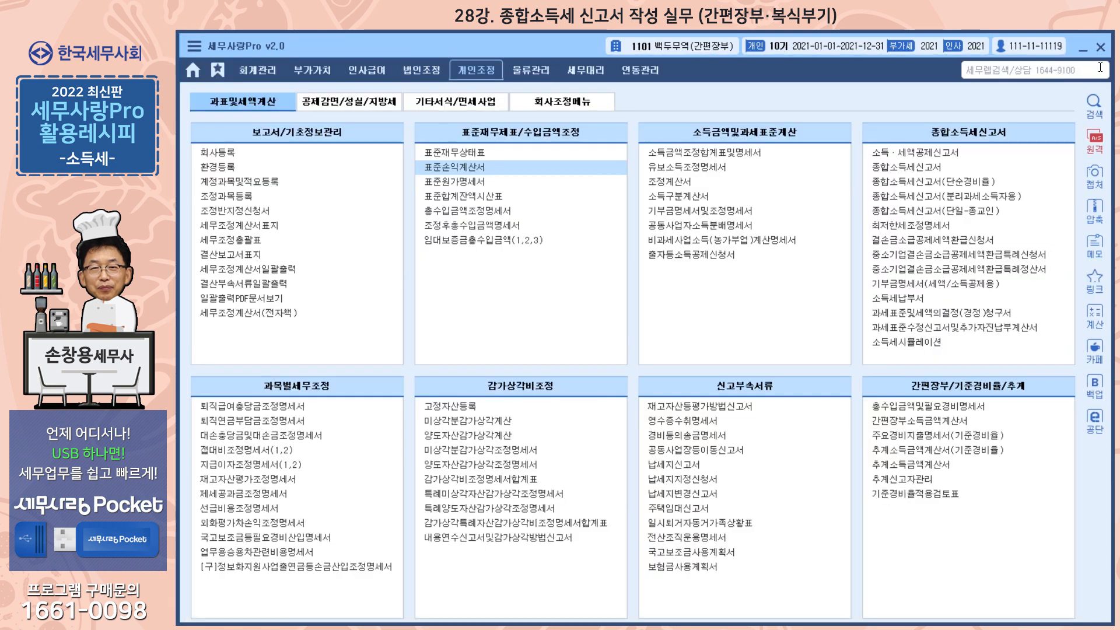
Step: Open 총수입금액및필요경비명세서 and reload its figures from the standard income statement
click(925, 407)
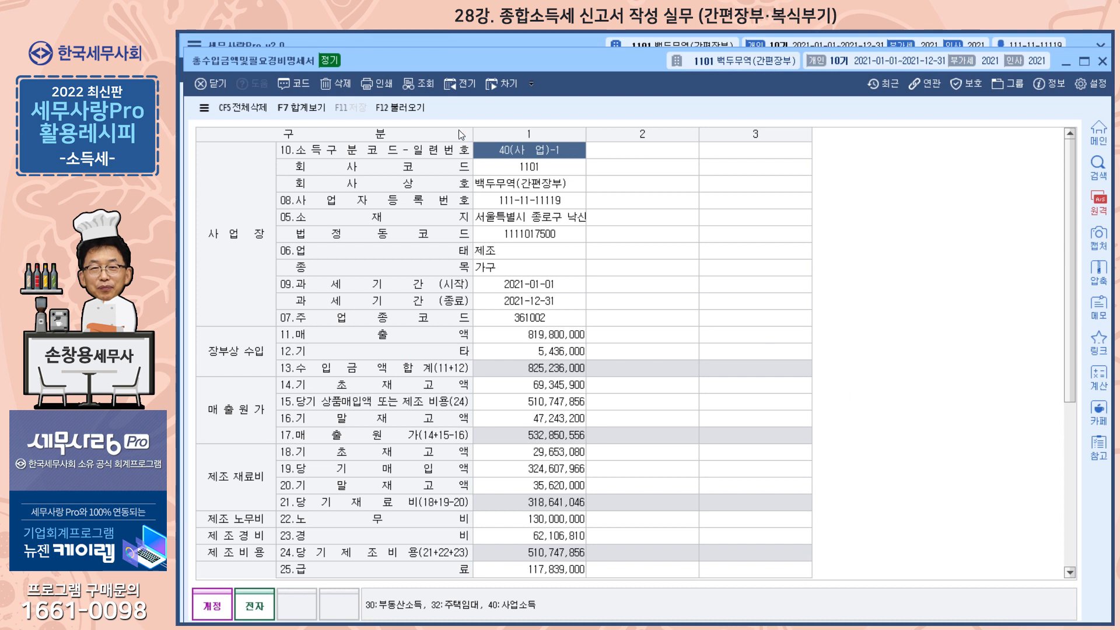
click(409, 106)
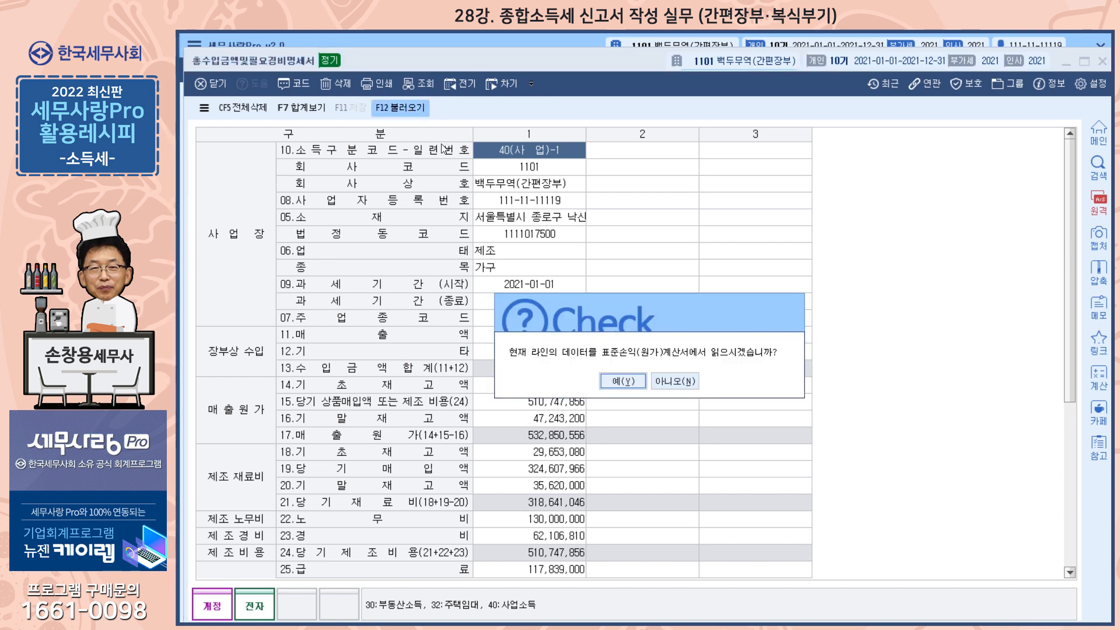
click(618, 382)
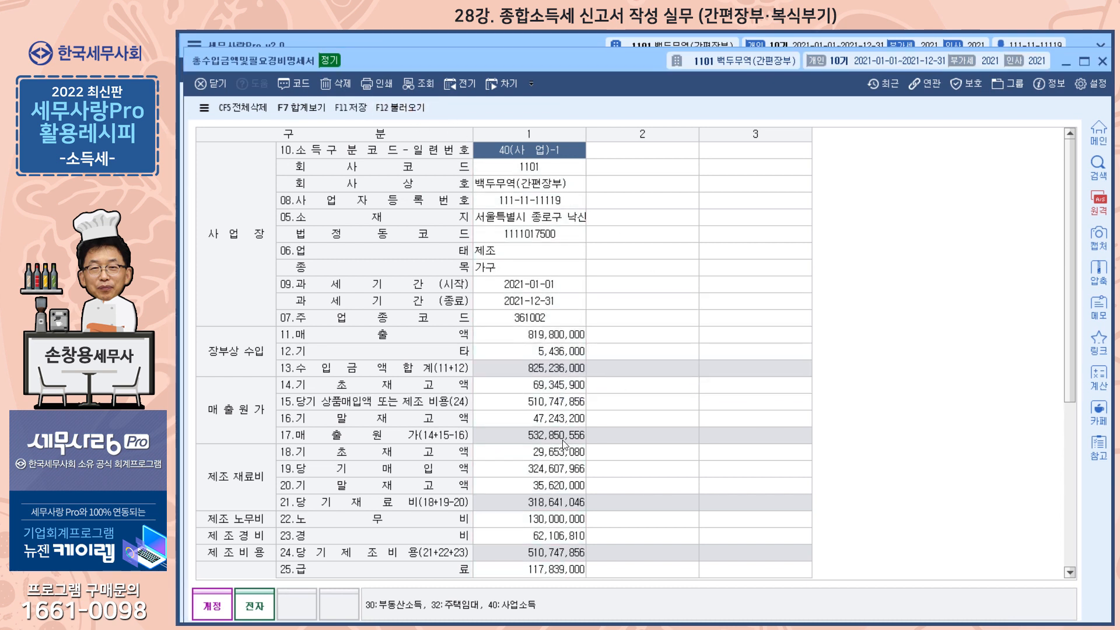
Step: Review the income, cost and general expense lines of 총수입금액및필요경비명세서, then save and close it
click(562, 356)
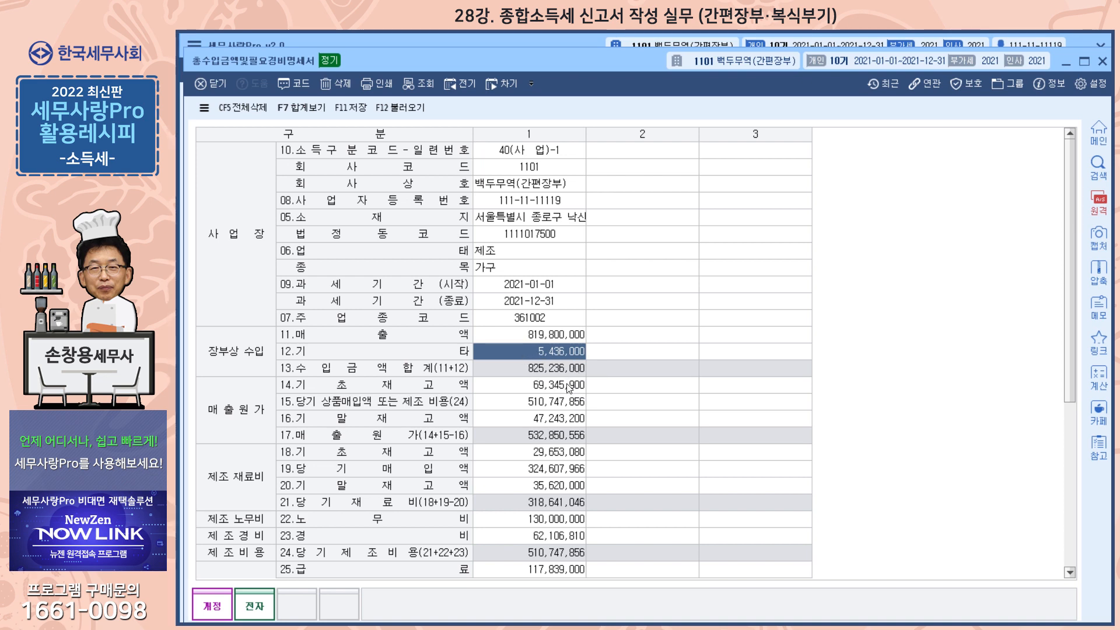
scroll(566, 388, down, 2)
scroll(566, 388, down, 3)
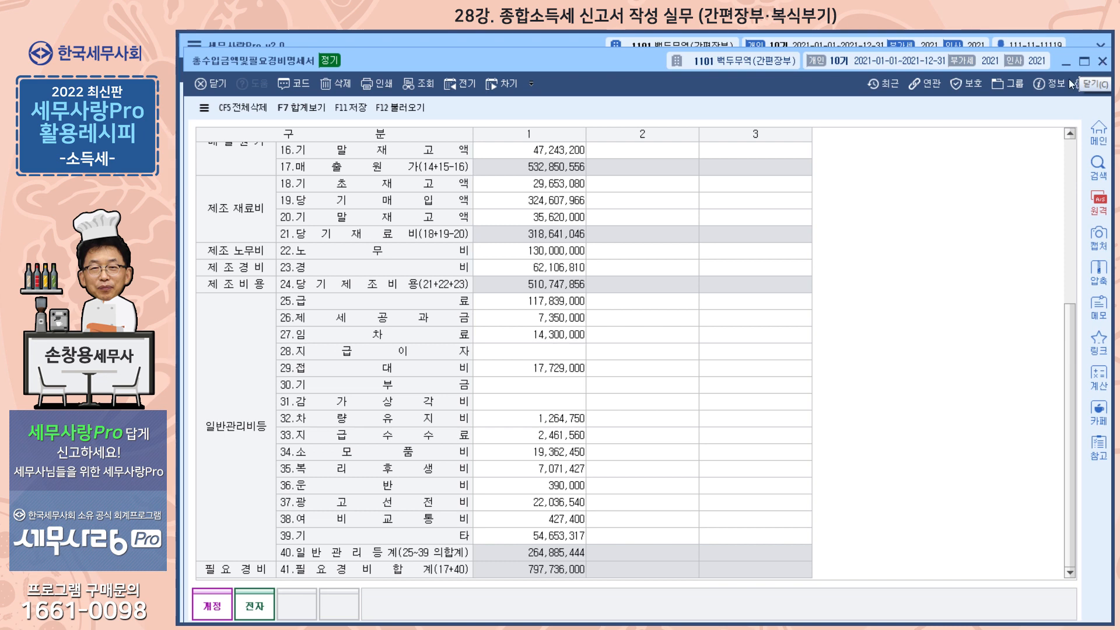
scroll(662, 297, up, 5)
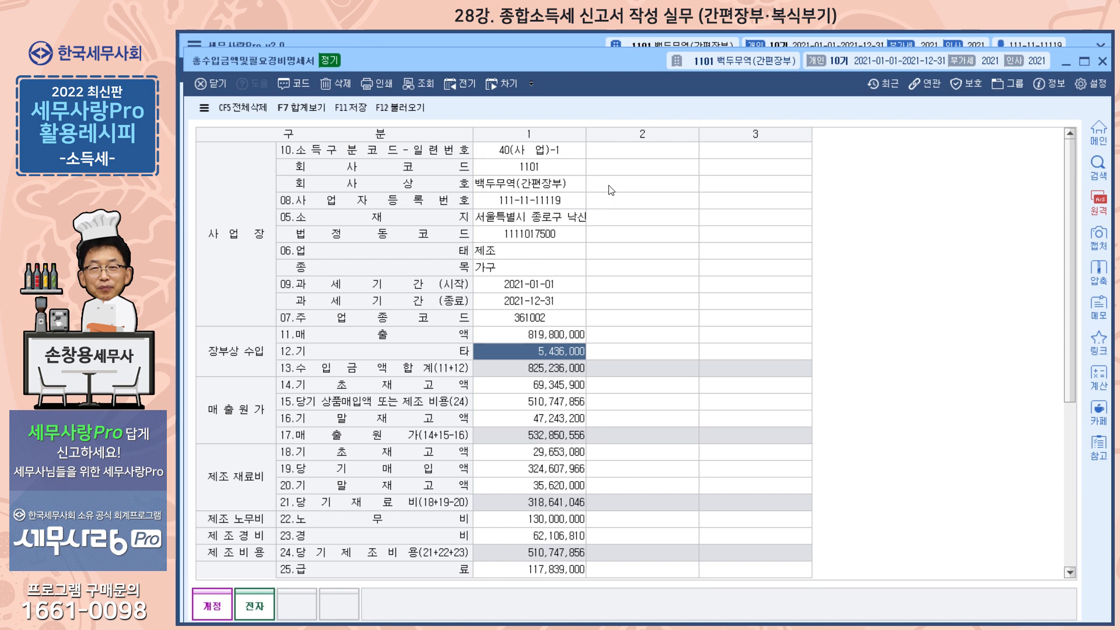
click(639, 151)
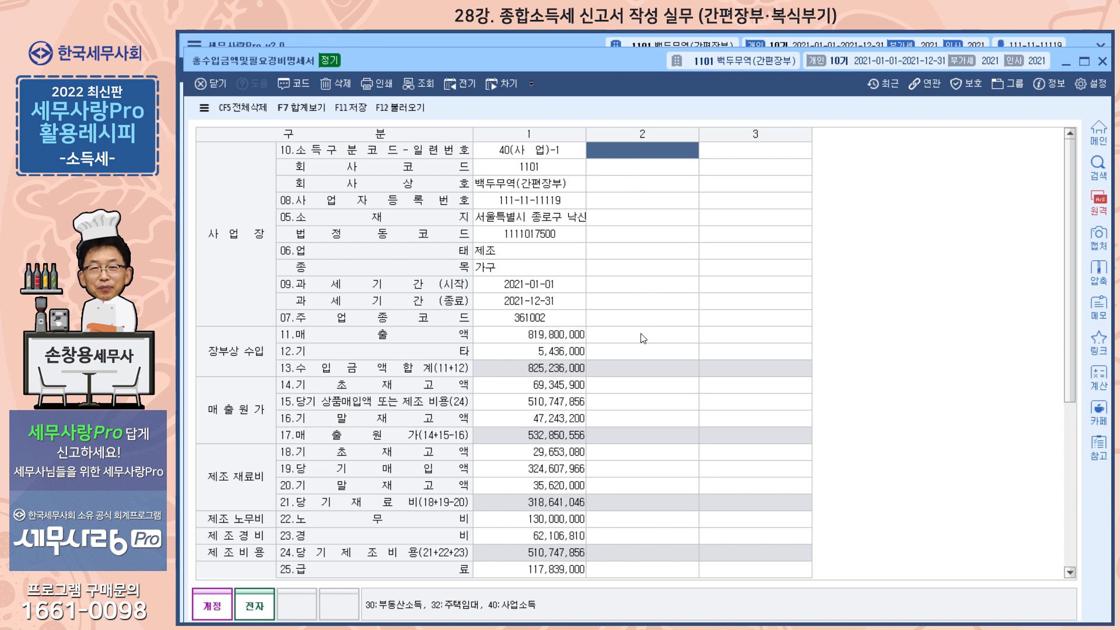
click(1102, 61)
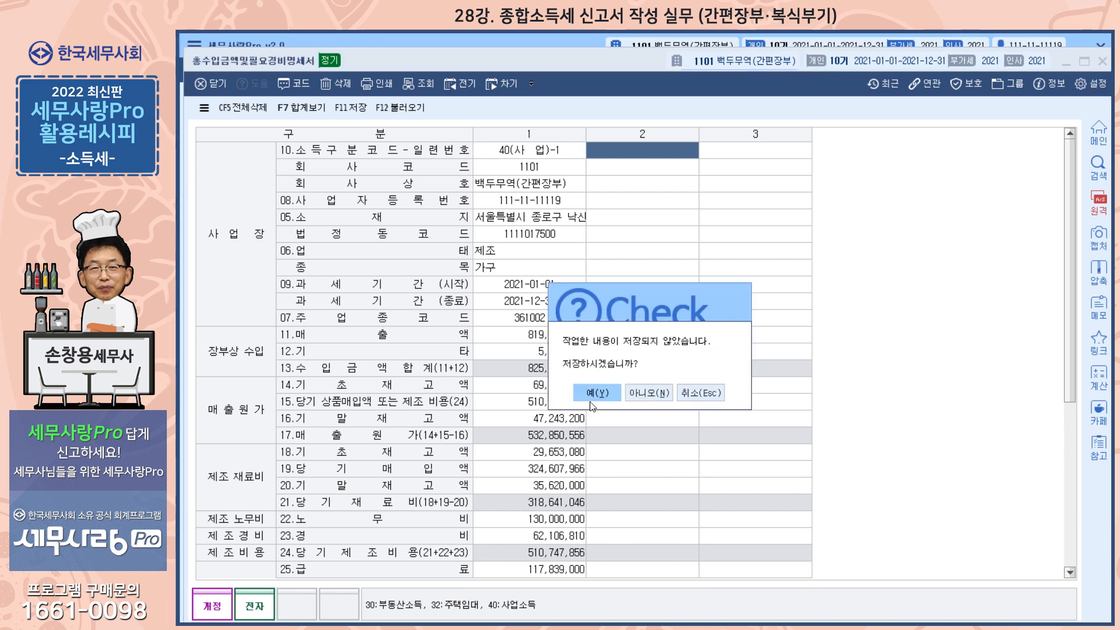
click(618, 396)
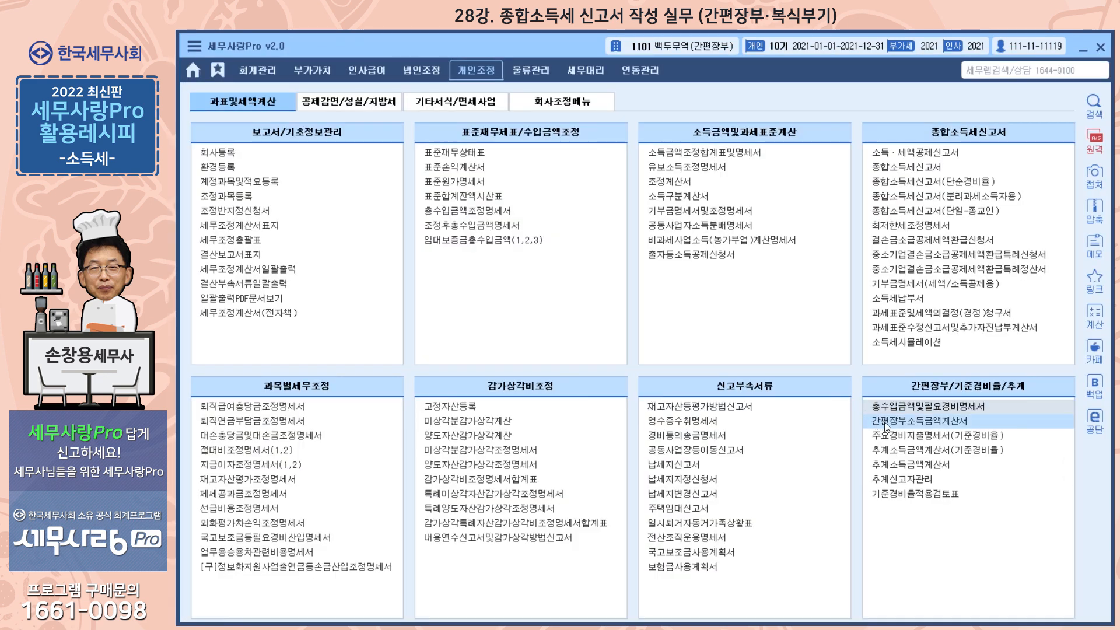
Step: Open the simplified-bookkeeping income calculation (간편장부소득금액계산서) and reload its data
click(894, 424)
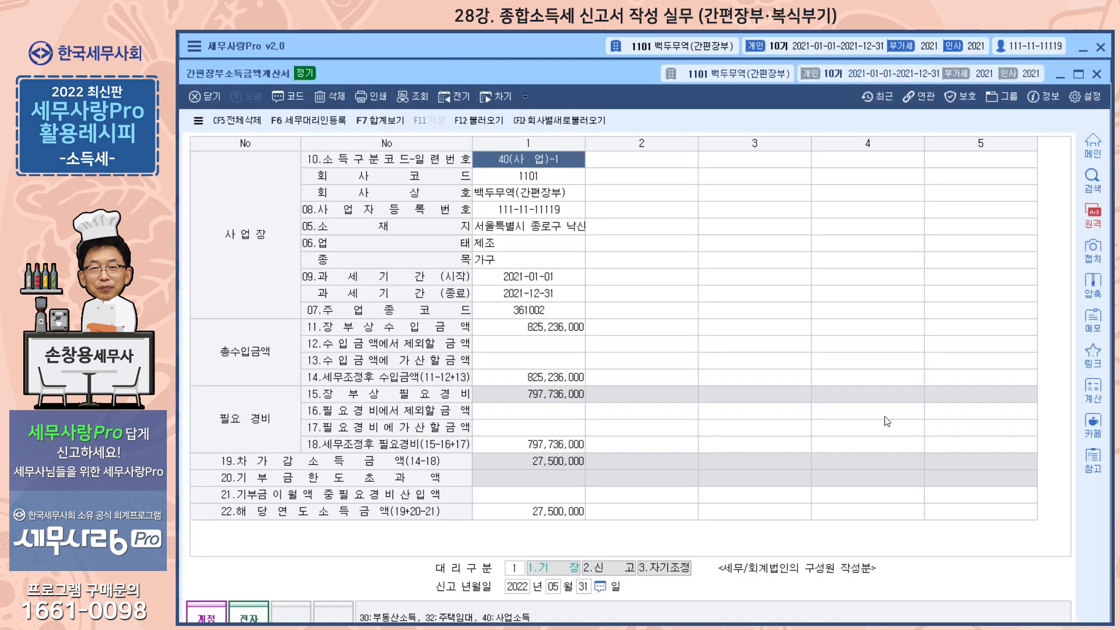
drag(612, 78, 621, 64)
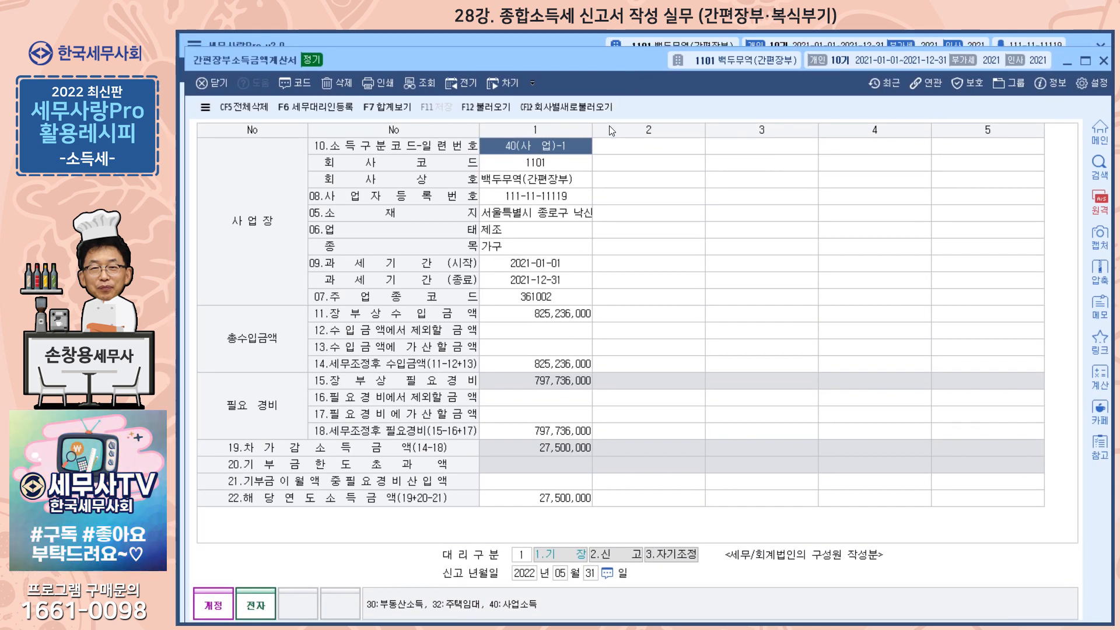
click(483, 106)
click(624, 391)
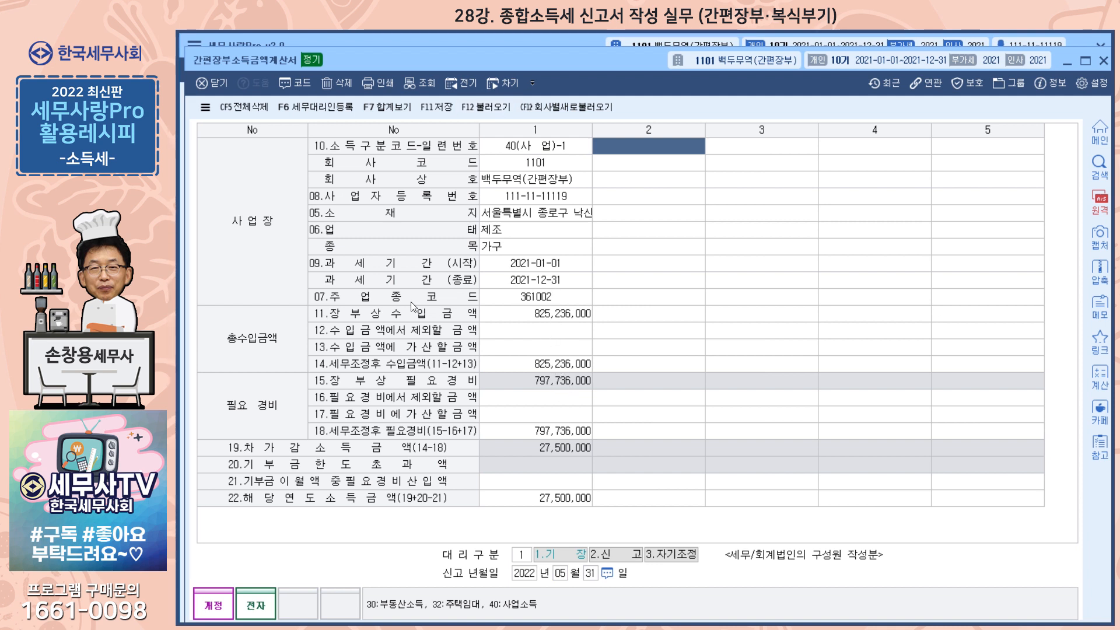
Step: Set line 16, the amount excluded from necessary expenses (필요경비에서 제외할 금액), to 15,000,000, then save and close the form
click(525, 315)
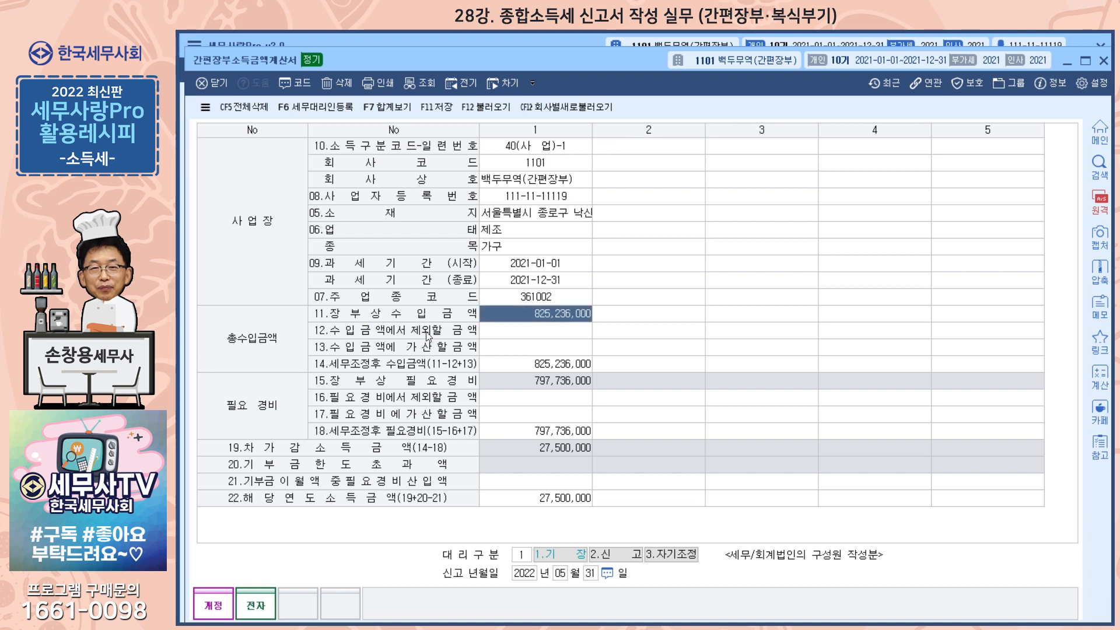
click(527, 349)
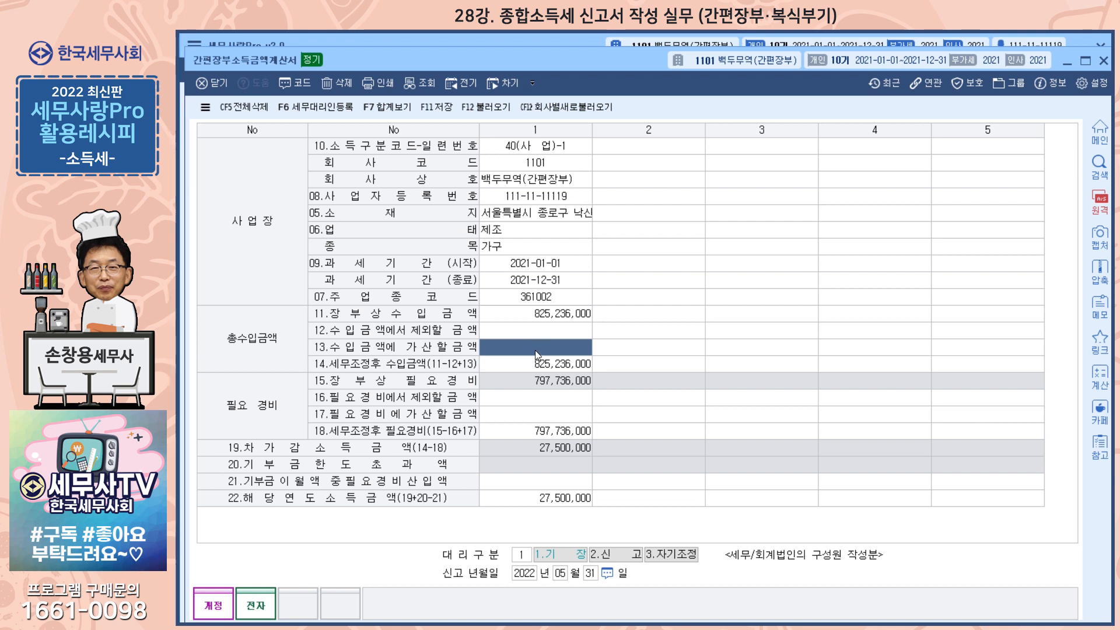
click(538, 399)
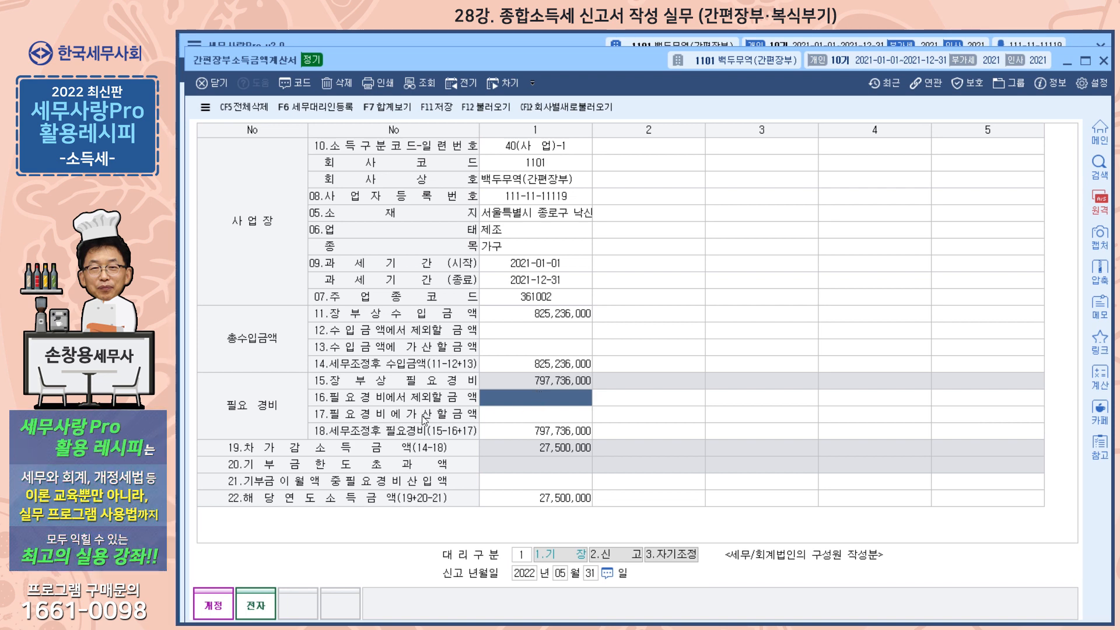
text(15000000)
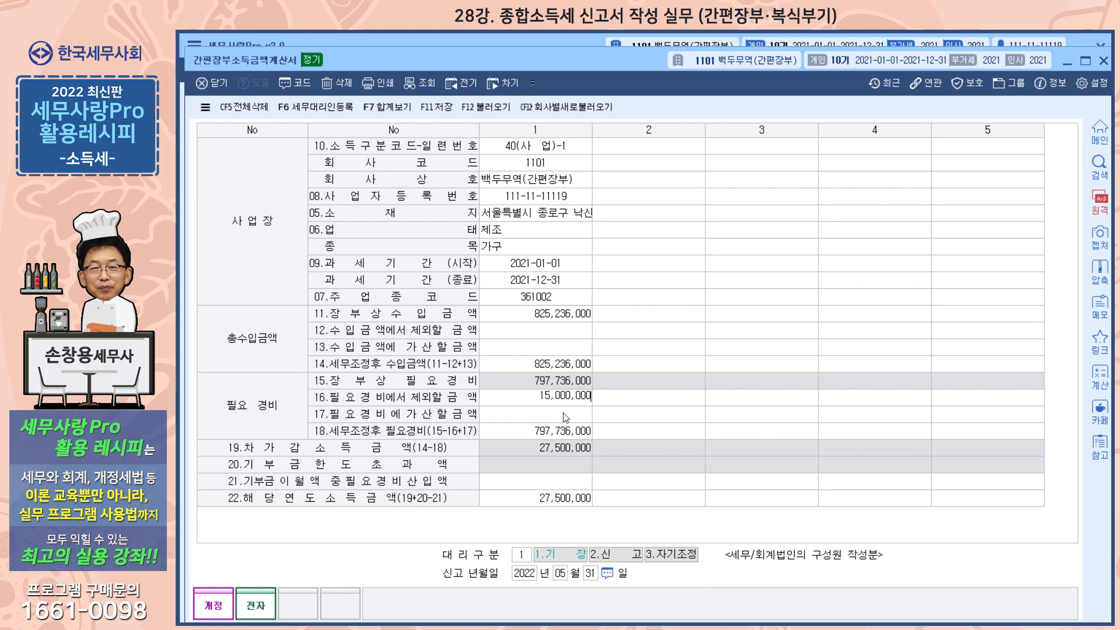
key(Return)
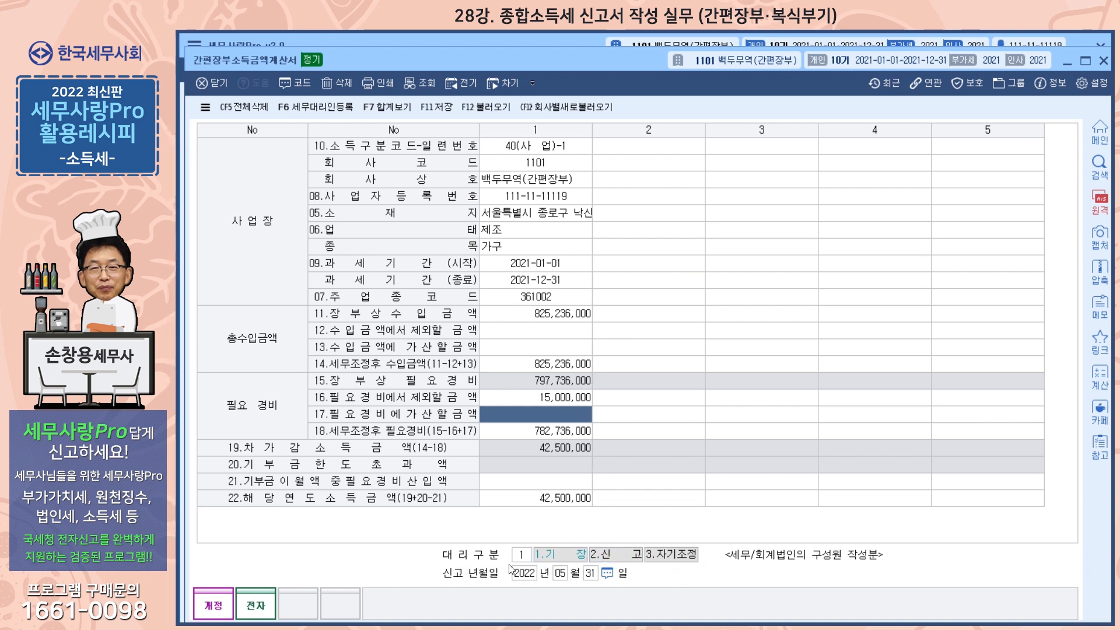
click(1103, 62)
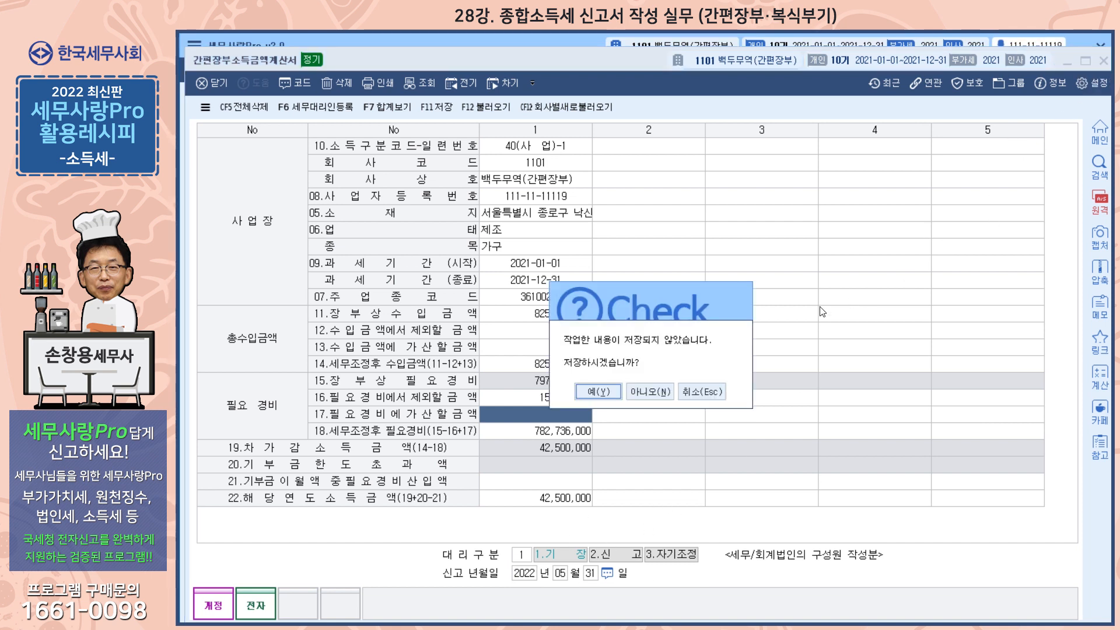
click(598, 391)
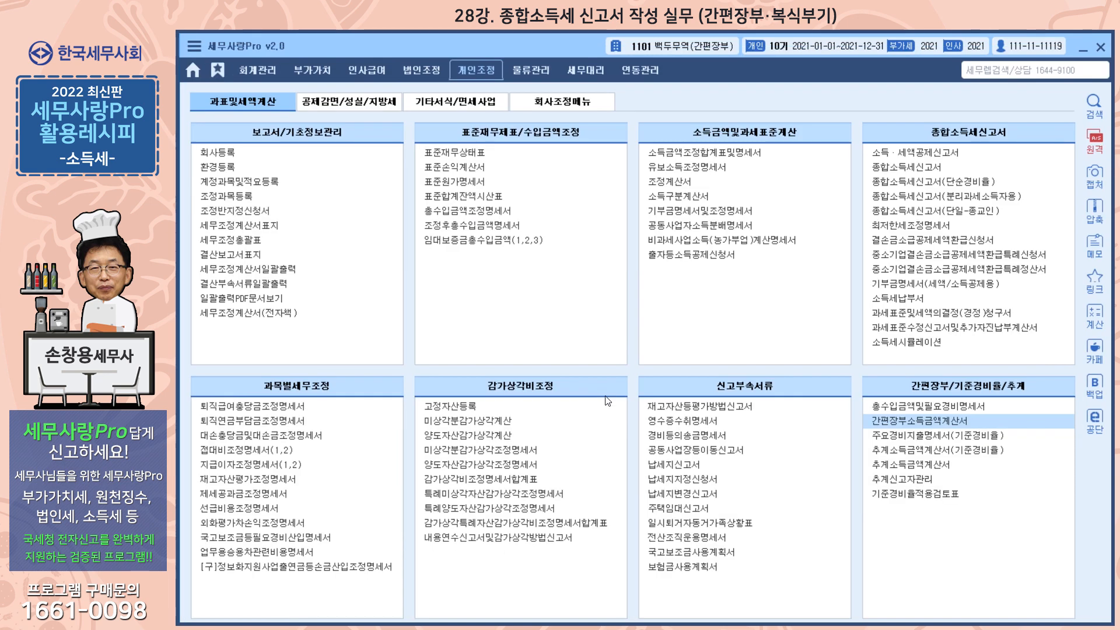
Step: Open 종합소득세신고서 with filing type 4.간편장부 and bookkeeping obligation 2.간편장부대상자
click(907, 170)
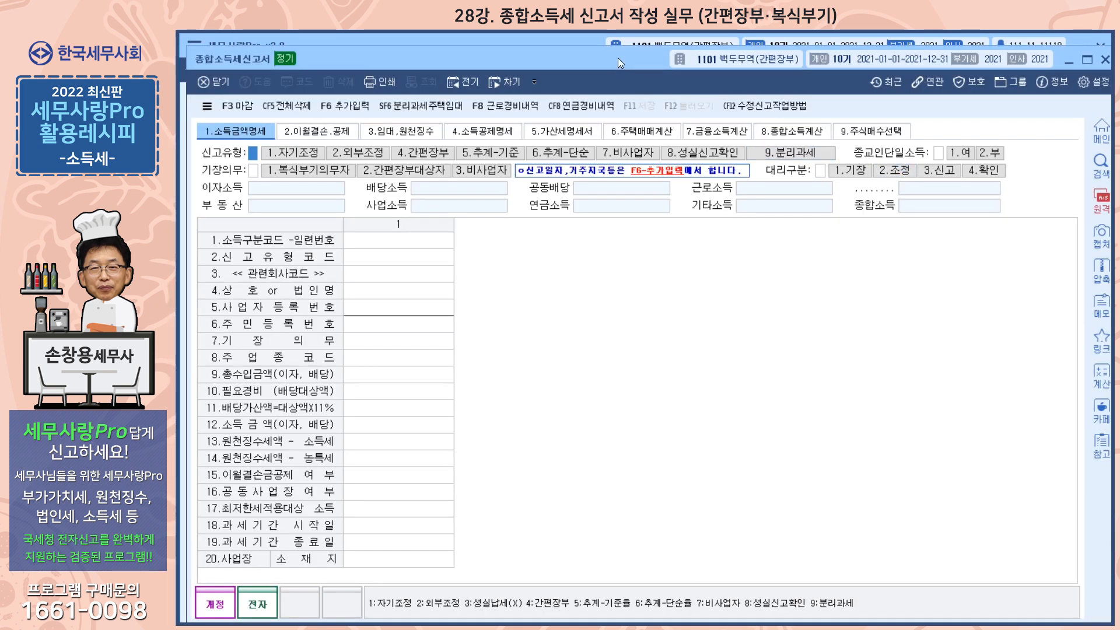
drag(618, 57, 642, 58)
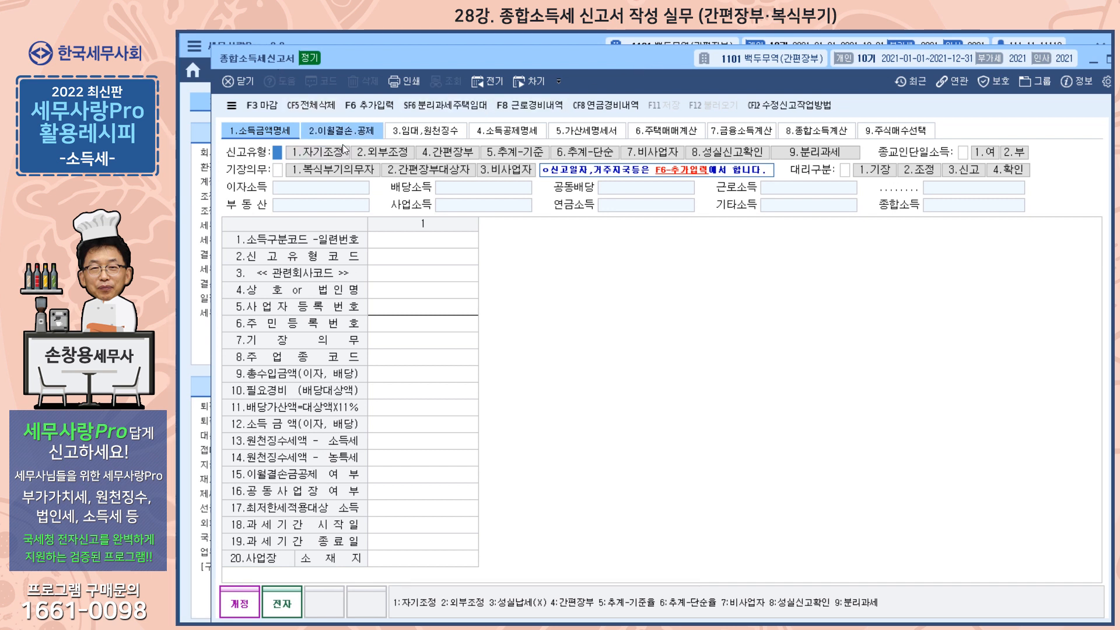
click(460, 154)
click(457, 168)
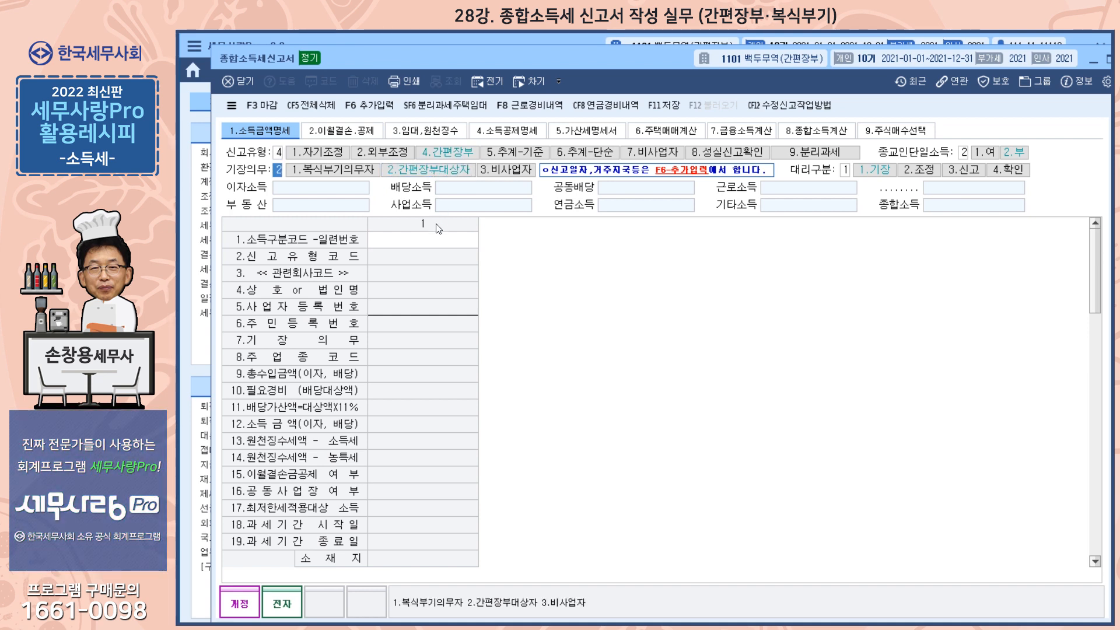
Step: Add an income entry with income code 40 and load the business data for related company code 1101
click(435, 244)
text(40)
key(Return)
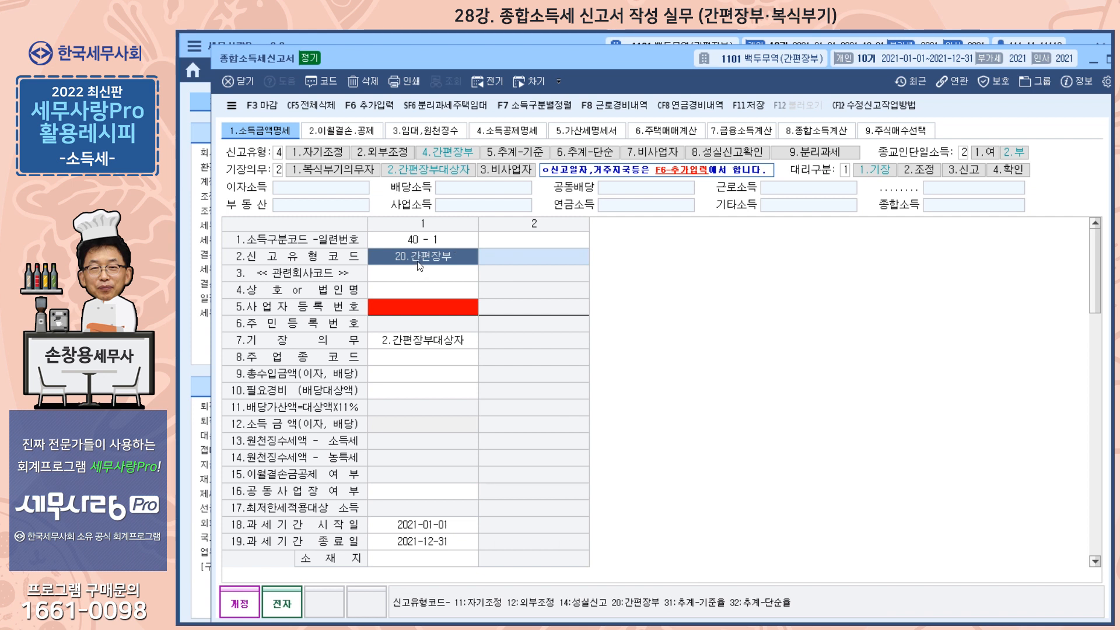
click(432, 275)
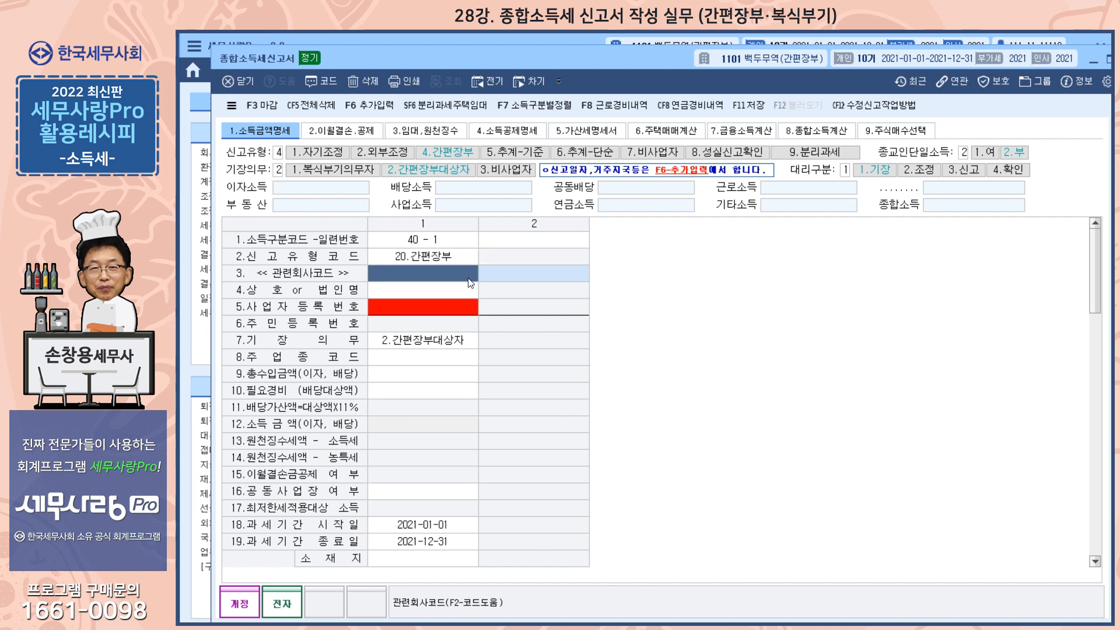
text(1101)
key(Return)
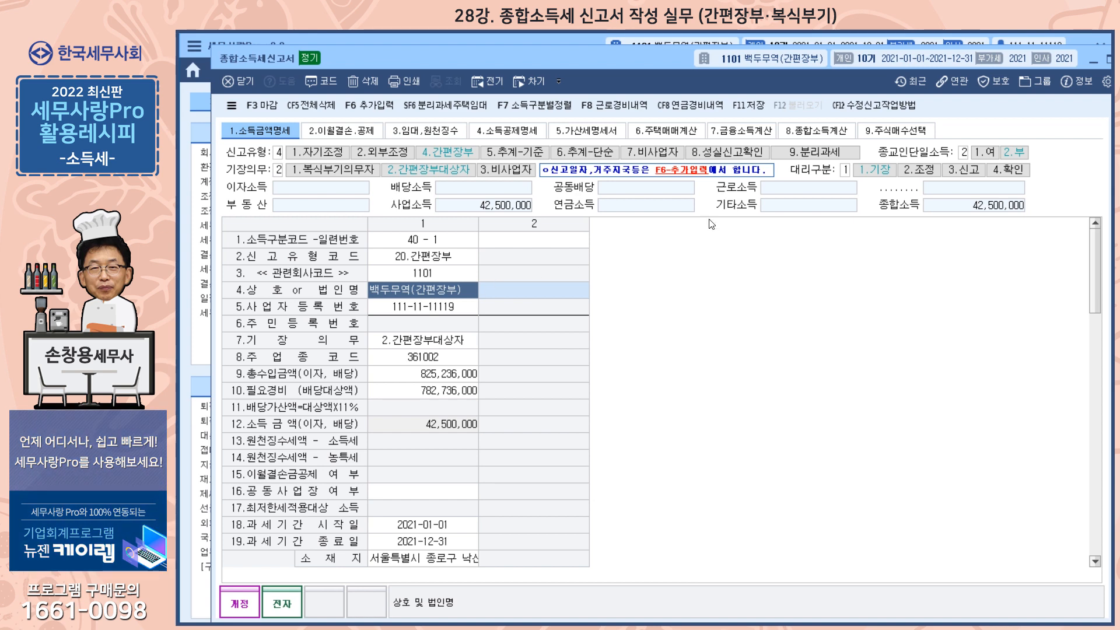
Step: Close the comprehensive income tax return without saving it
drag(670, 63, 580, 62)
click(1039, 62)
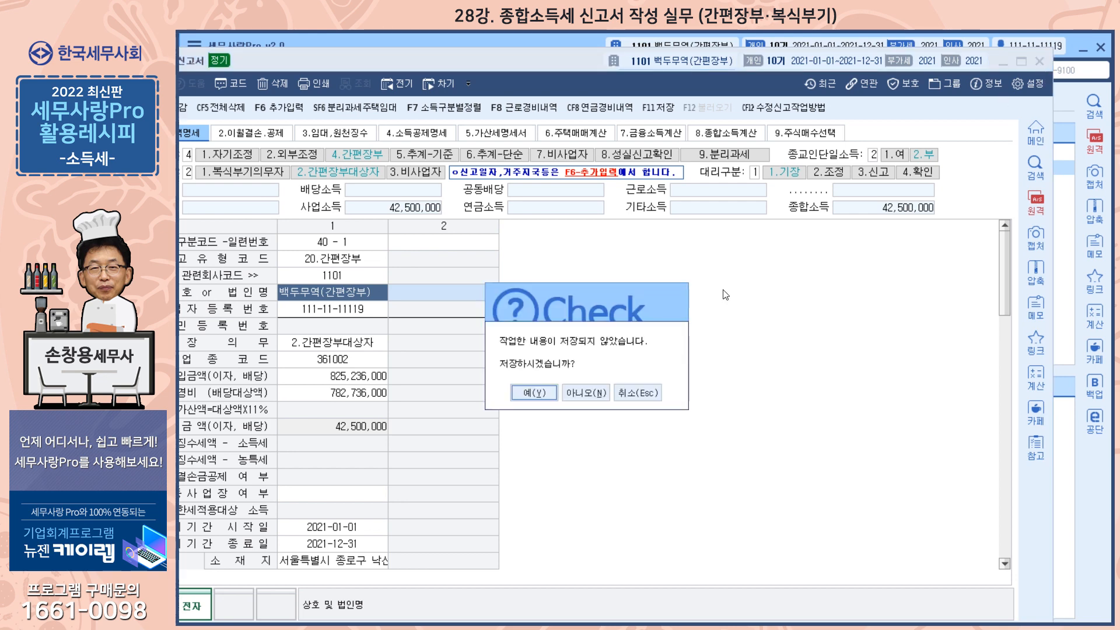
click(586, 392)
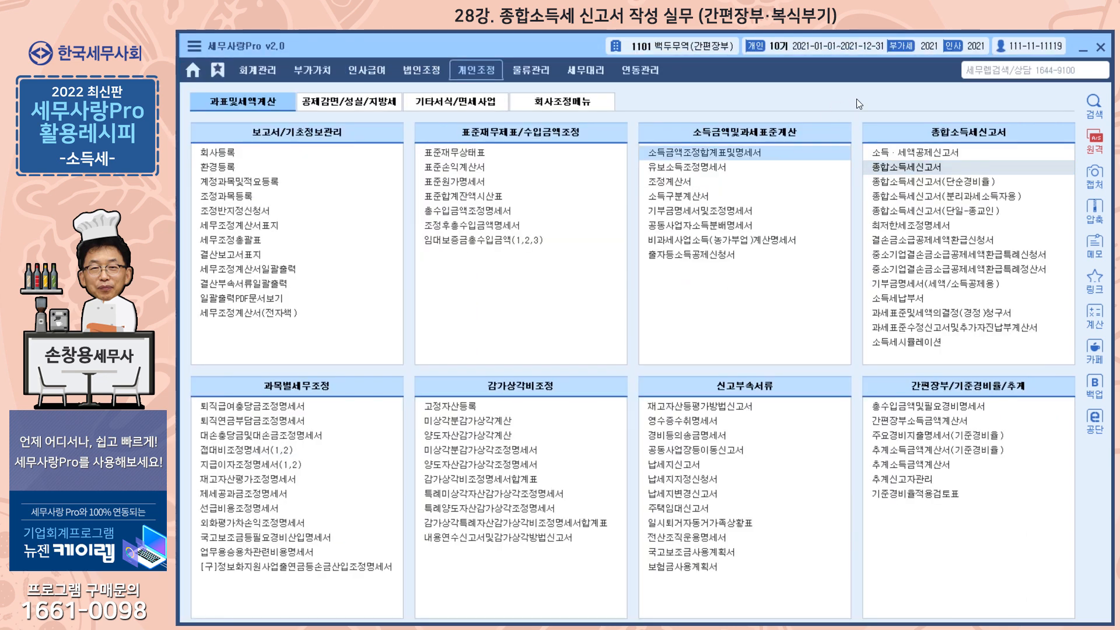
Step: Change the working company to 1100 백두무역상사
click(698, 50)
click(451, 436)
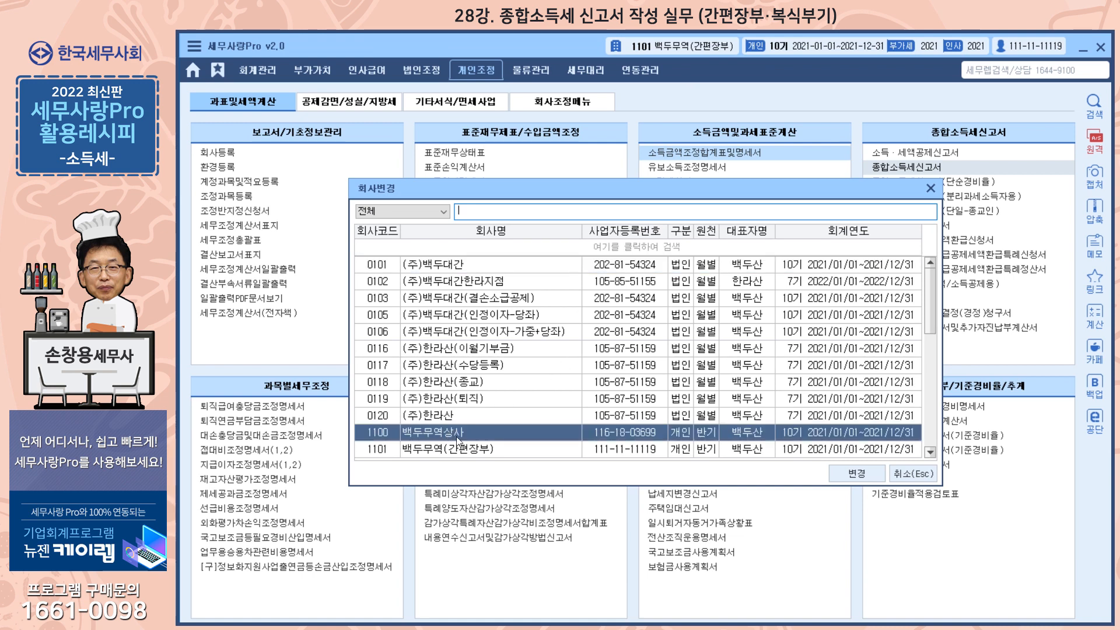
click(847, 471)
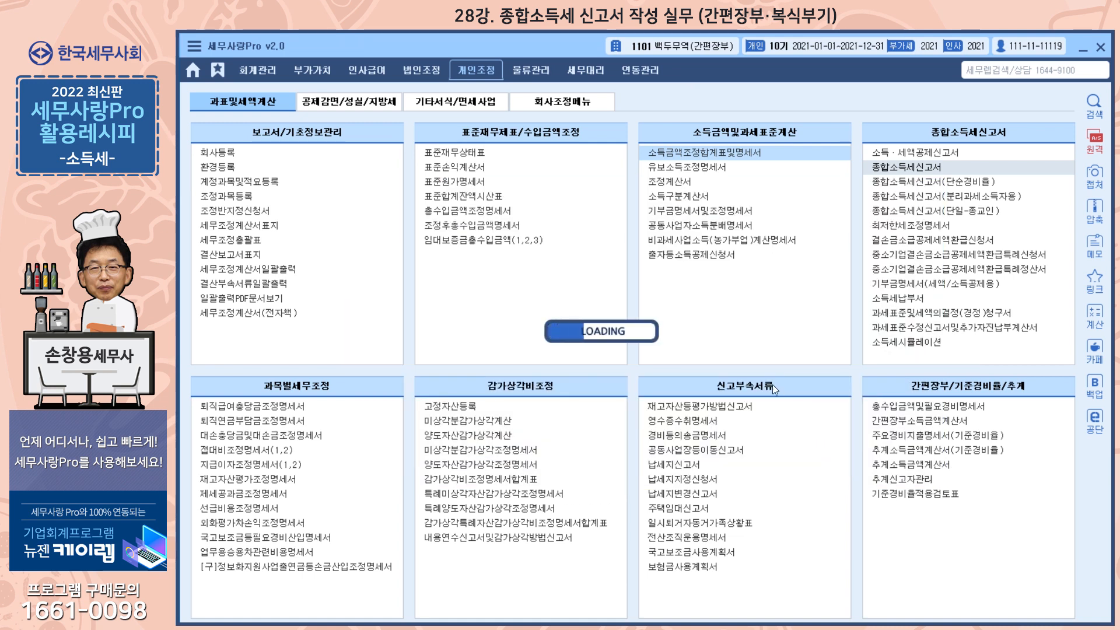
Step: Open 종합소득세신고서 for company 1100 and bring the business income entry 40-1 into view in 소득금액명세
click(897, 168)
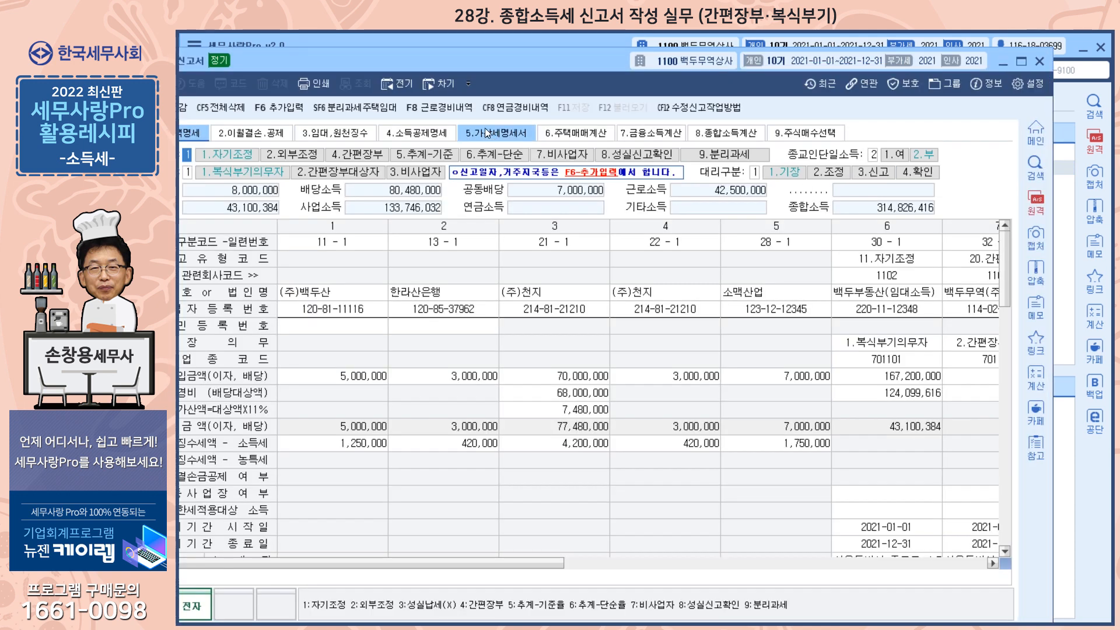
drag(492, 67, 564, 71)
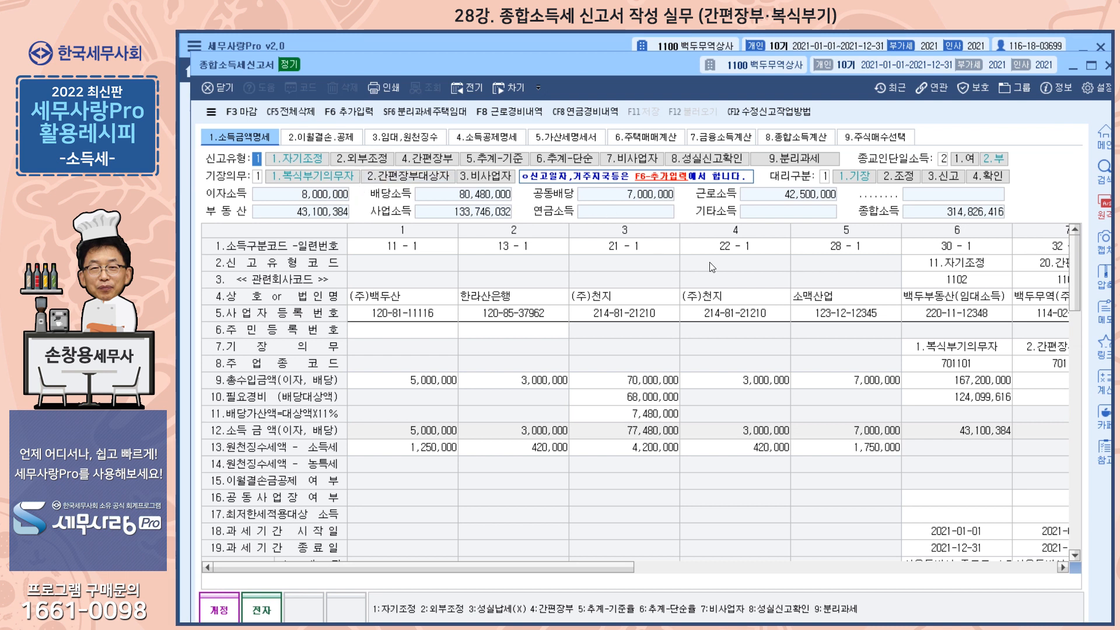
drag(589, 567, 872, 581)
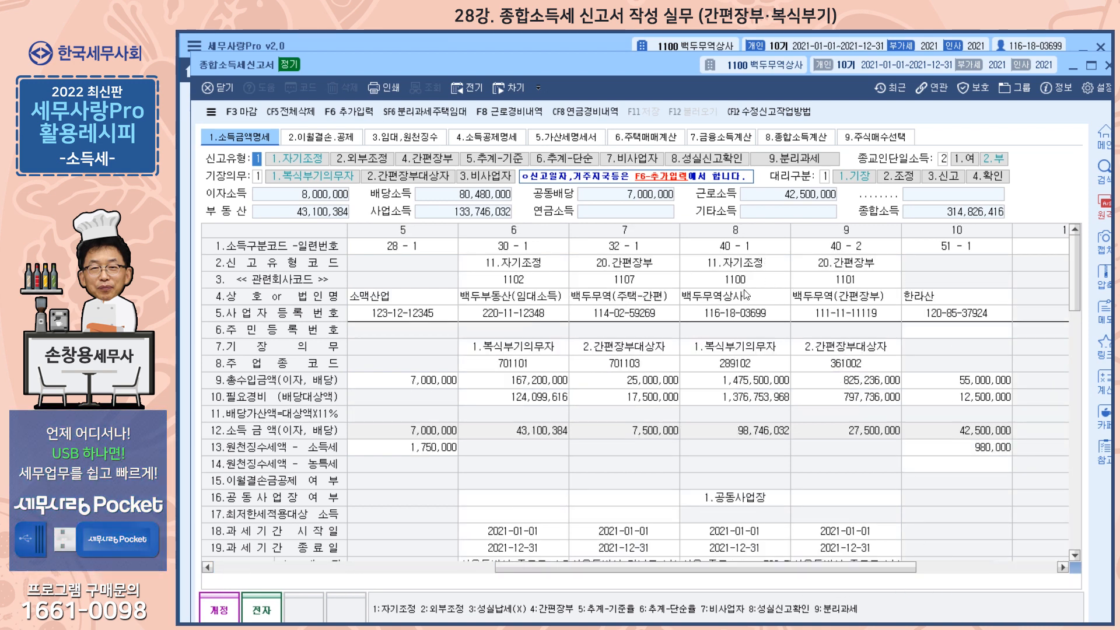
click(741, 250)
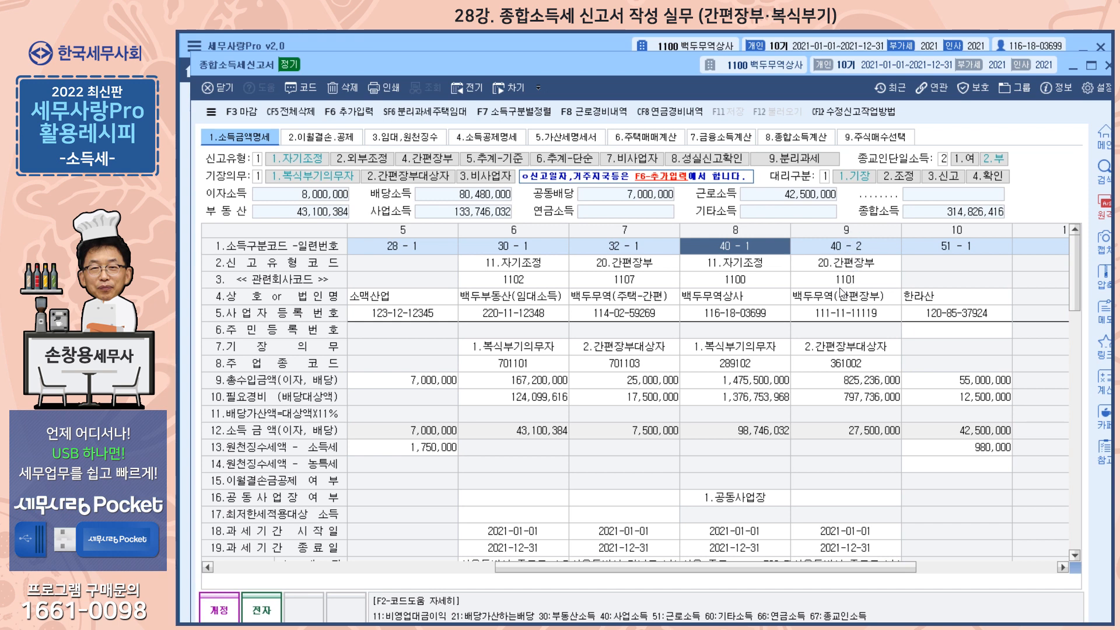
Step: Reload the business data of income entry 40-2 by re-entering related company code 1101
click(856, 263)
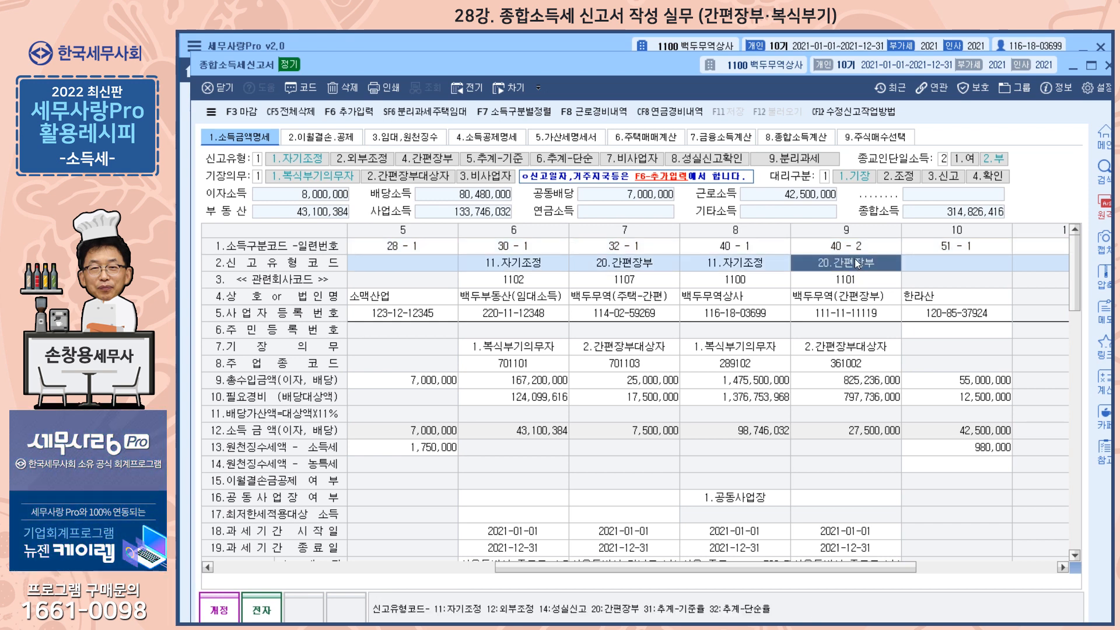
click(851, 250)
click(851, 264)
click(850, 283)
text(110)
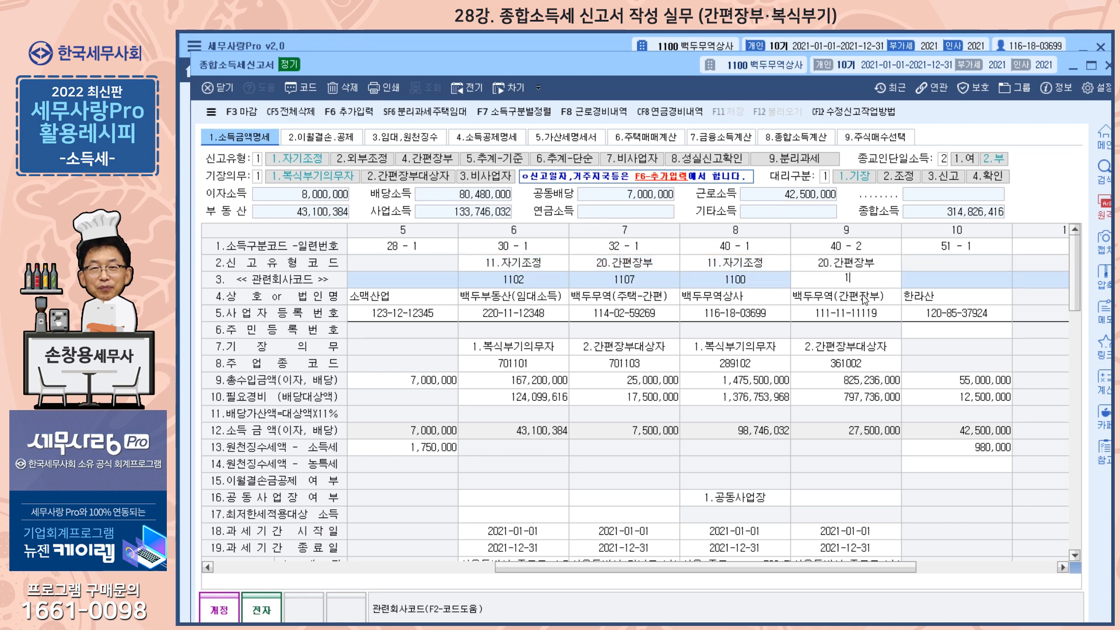
text(10)
key(Return)
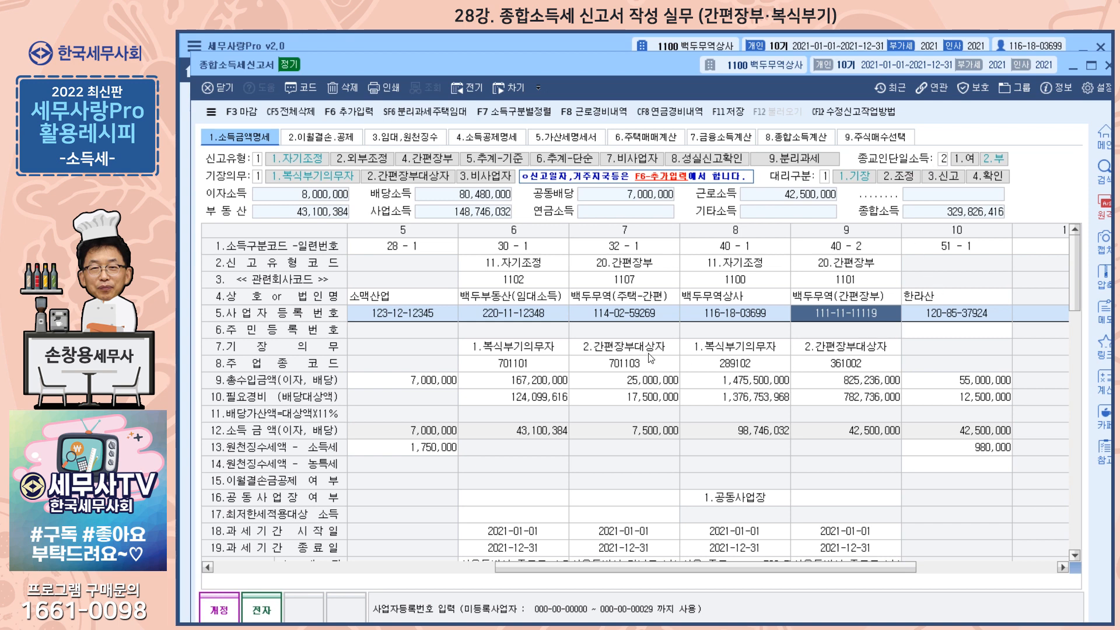
Step: Review the filing type and bookkeeping obligation of entry 30-1, the joint-business setting of entry 40-1, and the income code of entry 51-1
click(516, 264)
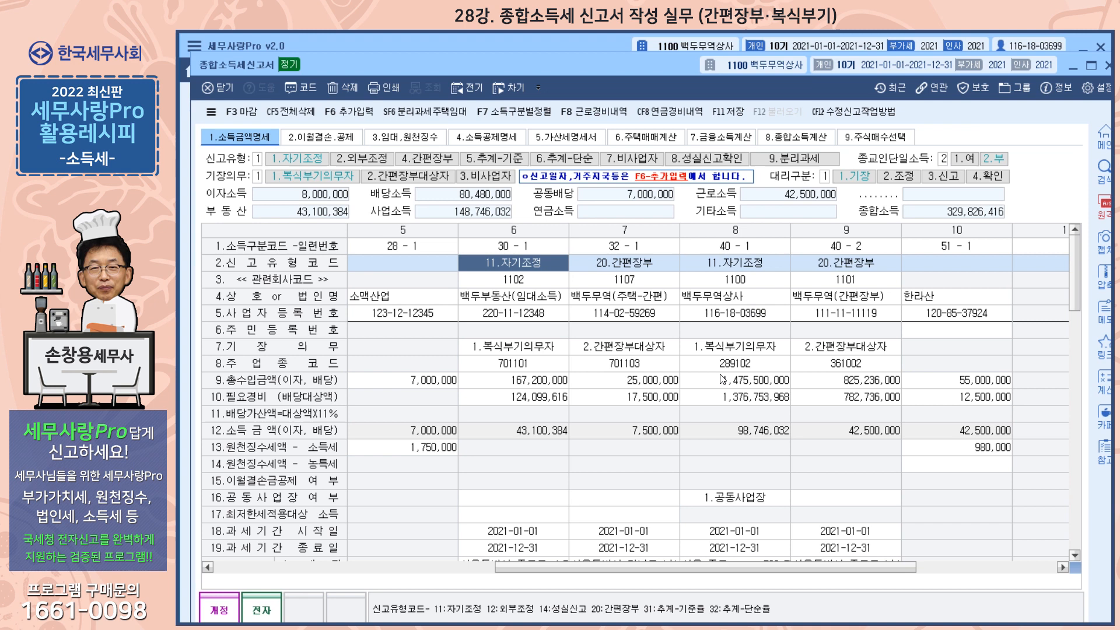
click(538, 351)
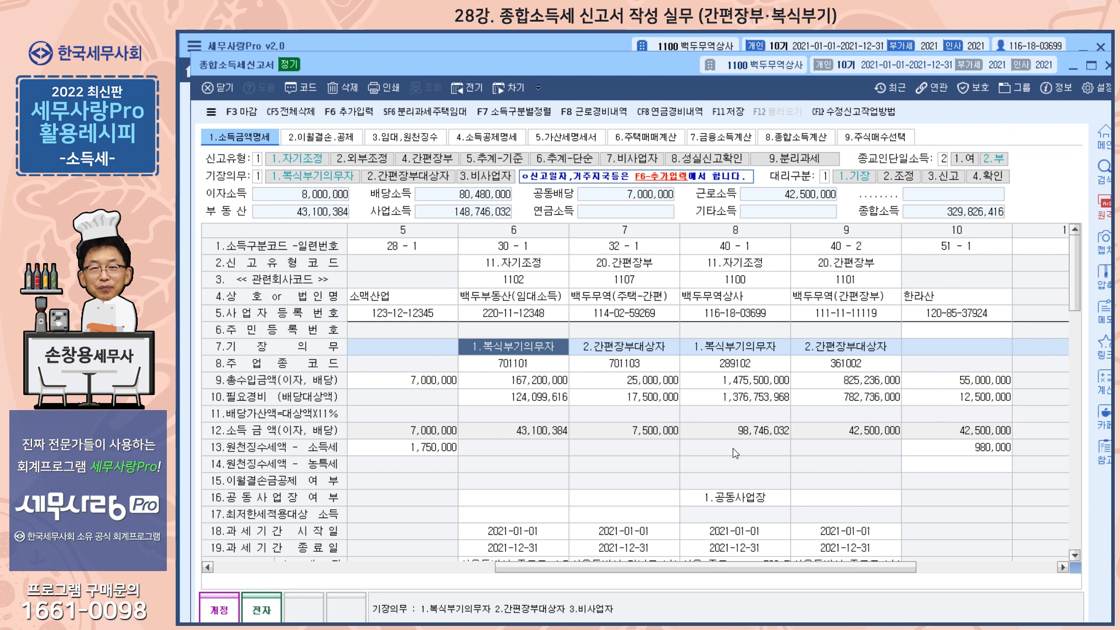
click(721, 502)
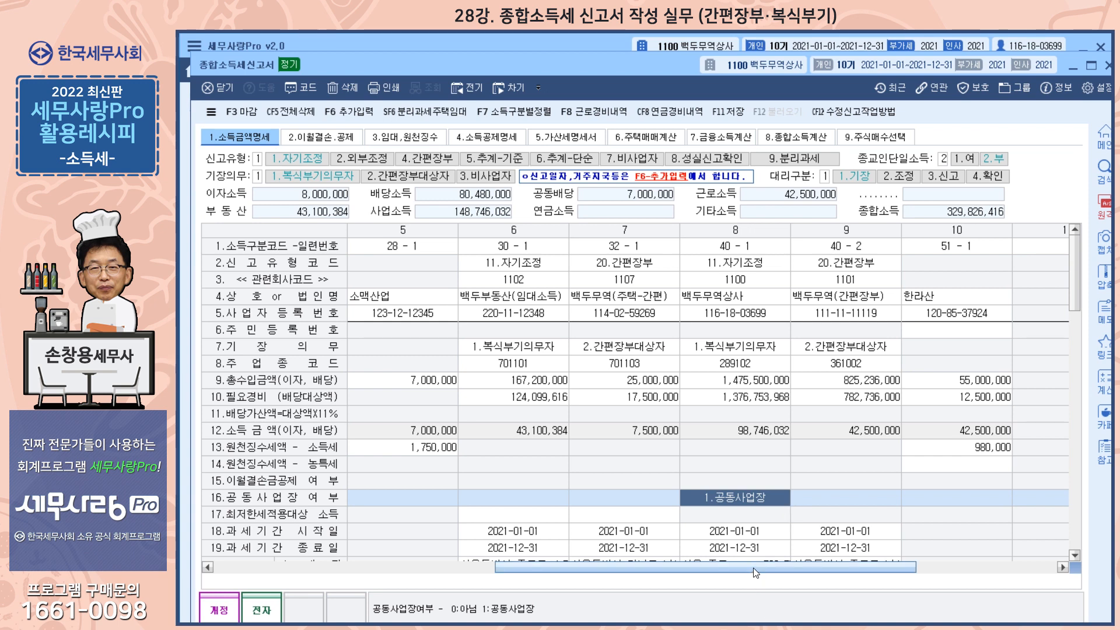
click(960, 246)
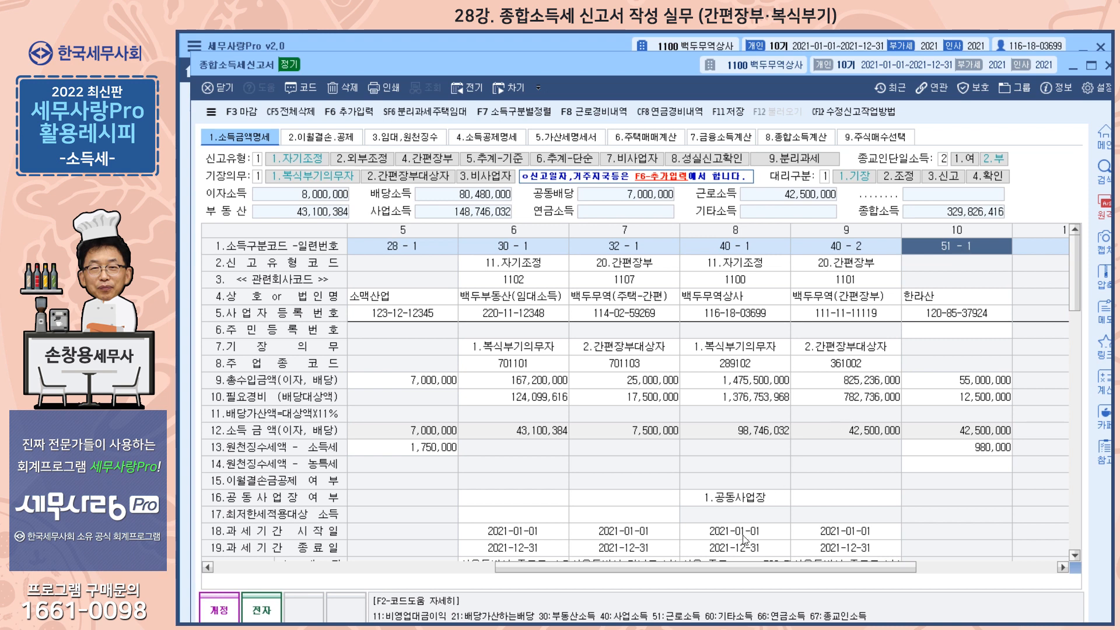
Step: Consult the income category code list for interest entry 11-1 and check that entry's business registration number
drag(738, 568, 457, 568)
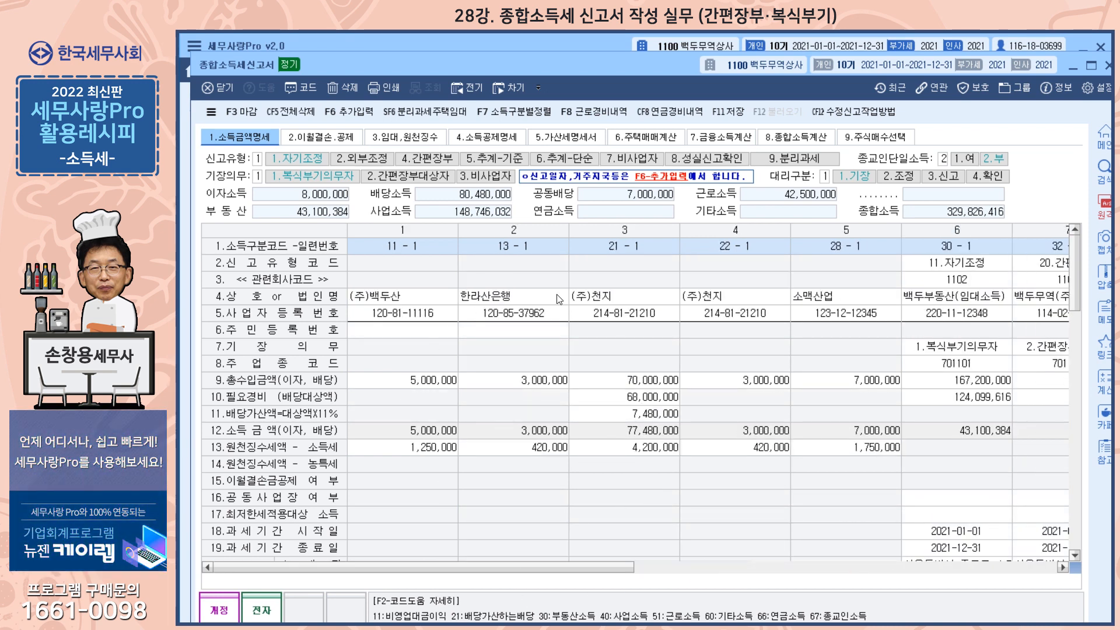
click(412, 245)
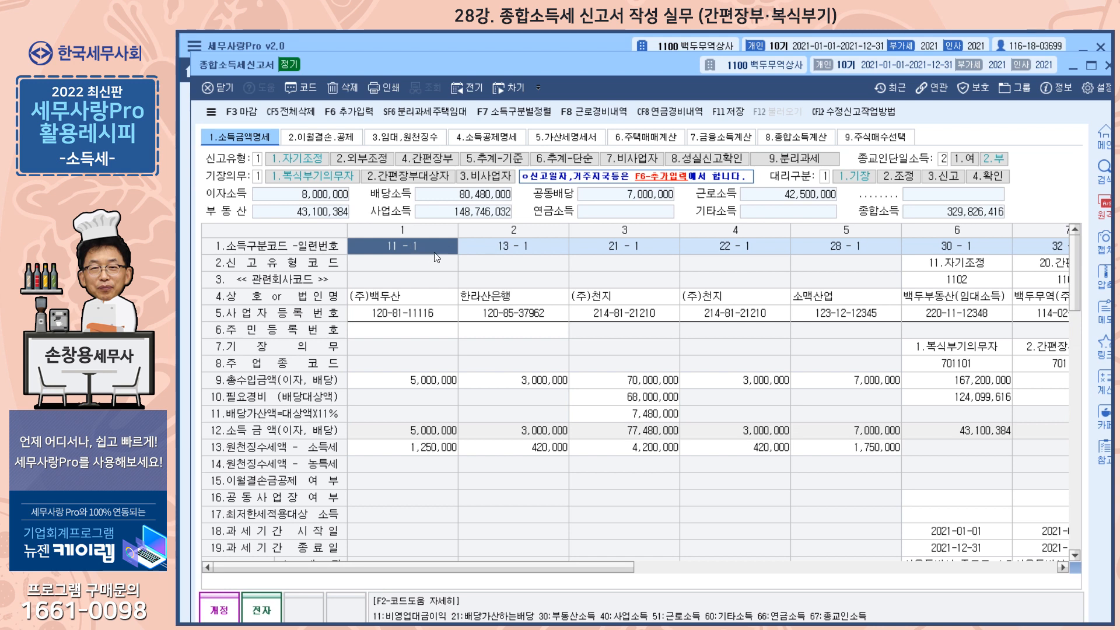
click(301, 89)
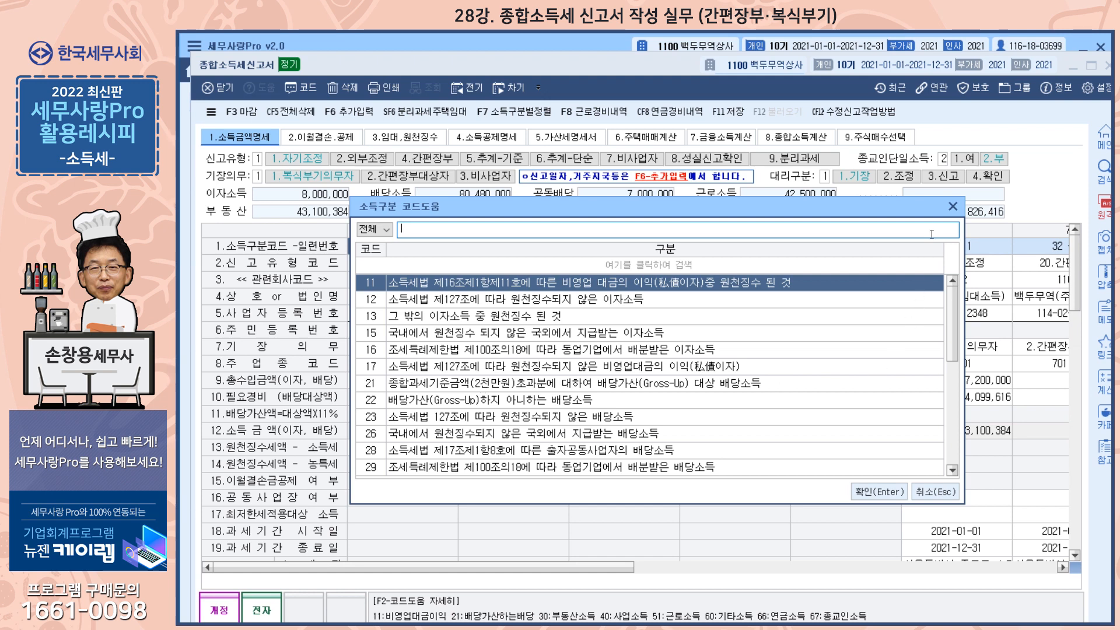
click(952, 207)
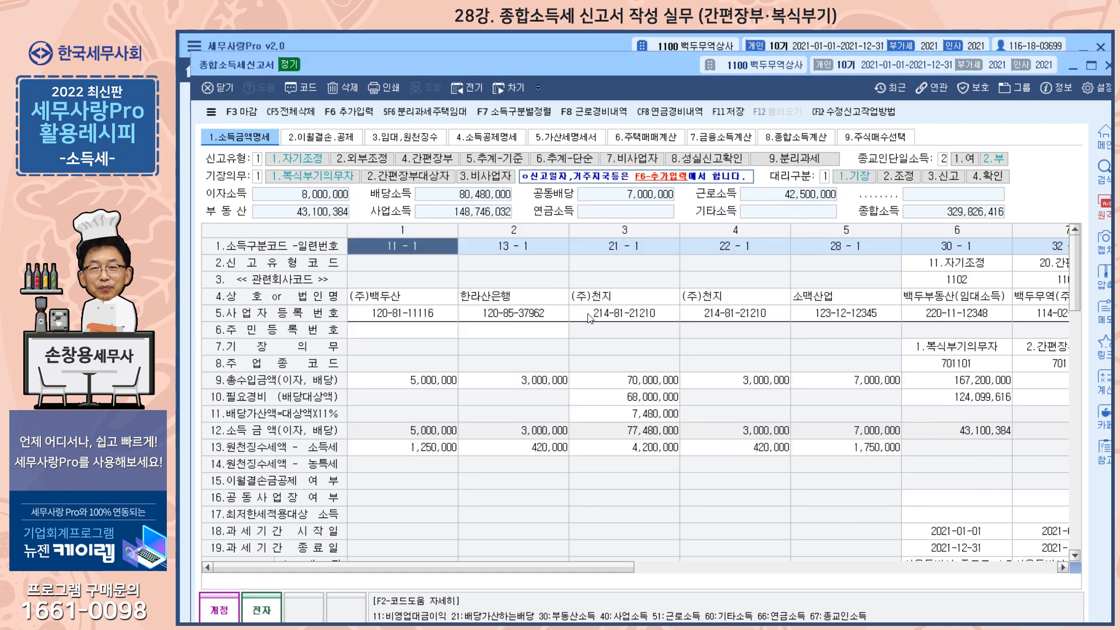
click(397, 310)
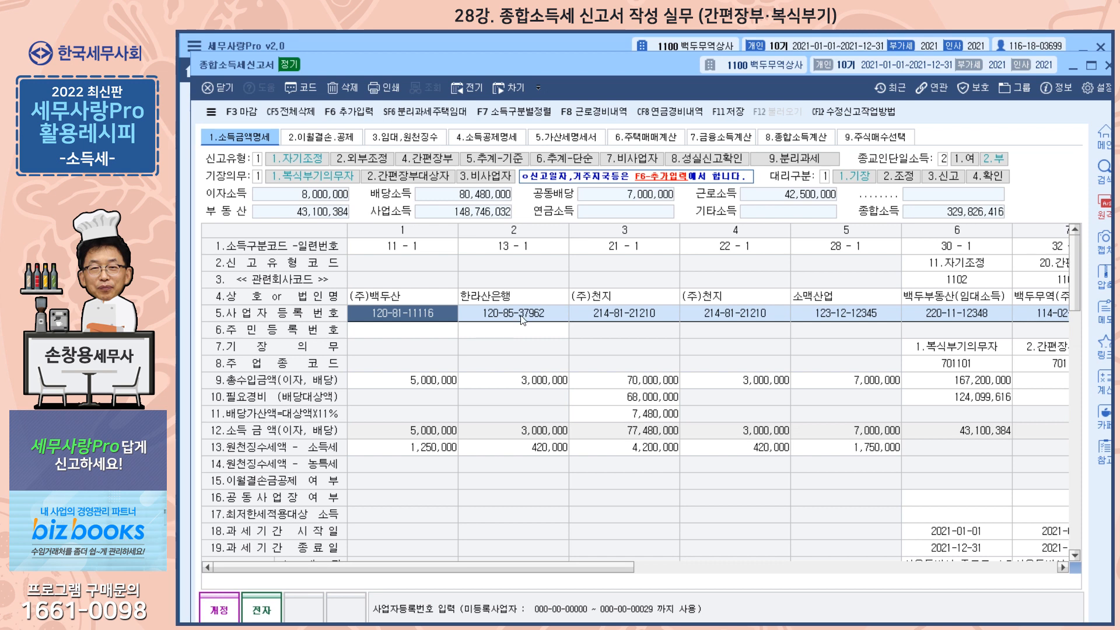
Step: Check the business income withholding details in 임대,원천징수 and the withheld income tax of entry 11-1 in 소득금액명세
click(414, 141)
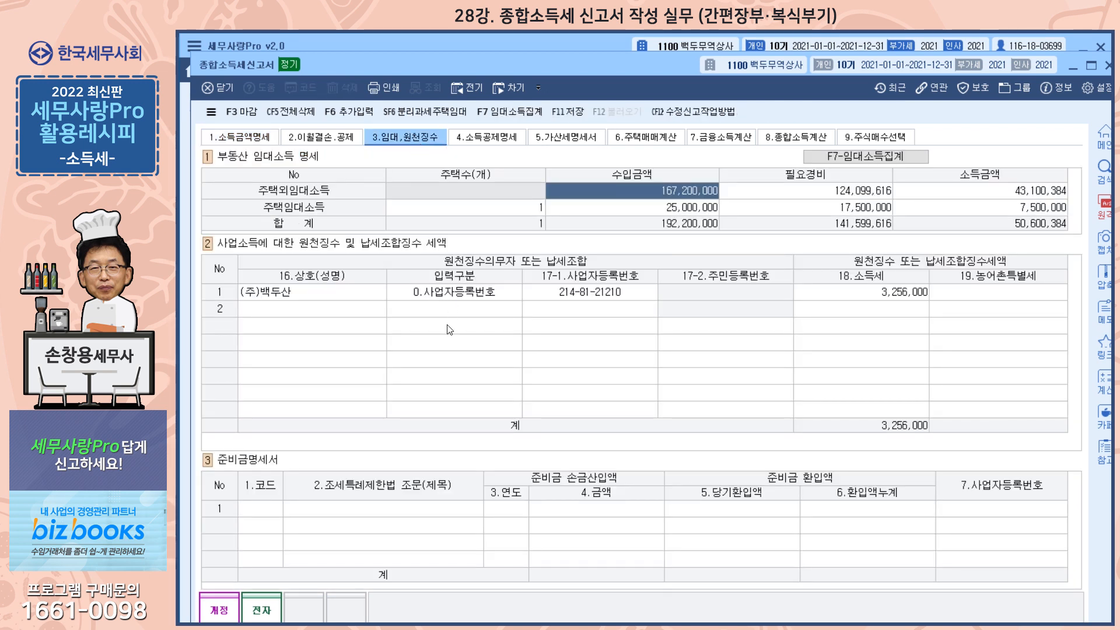
click(467, 293)
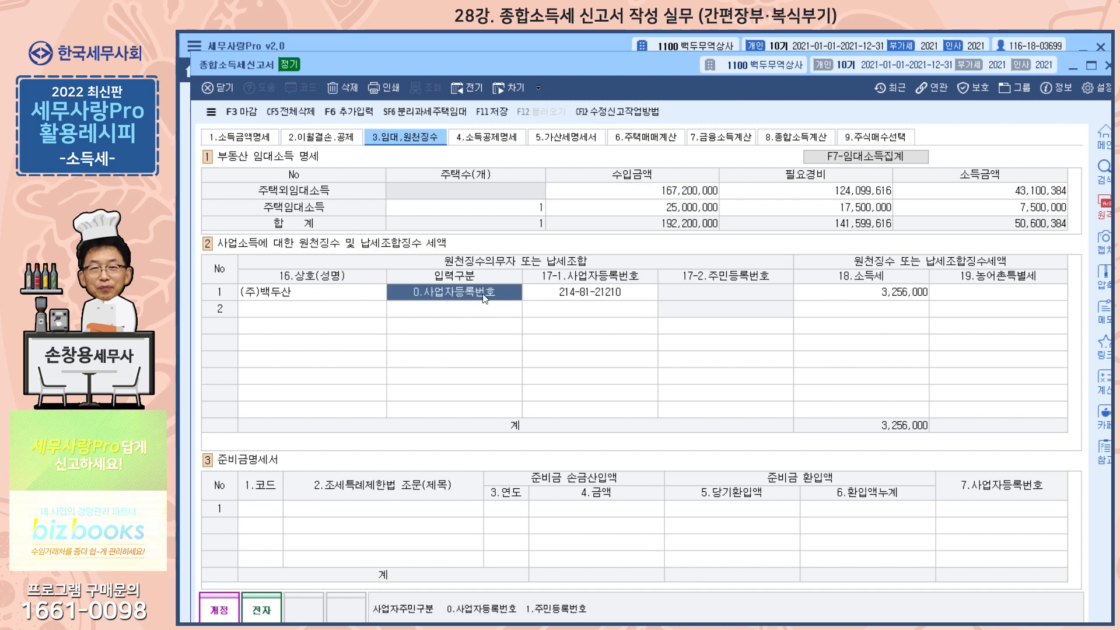
click(259, 140)
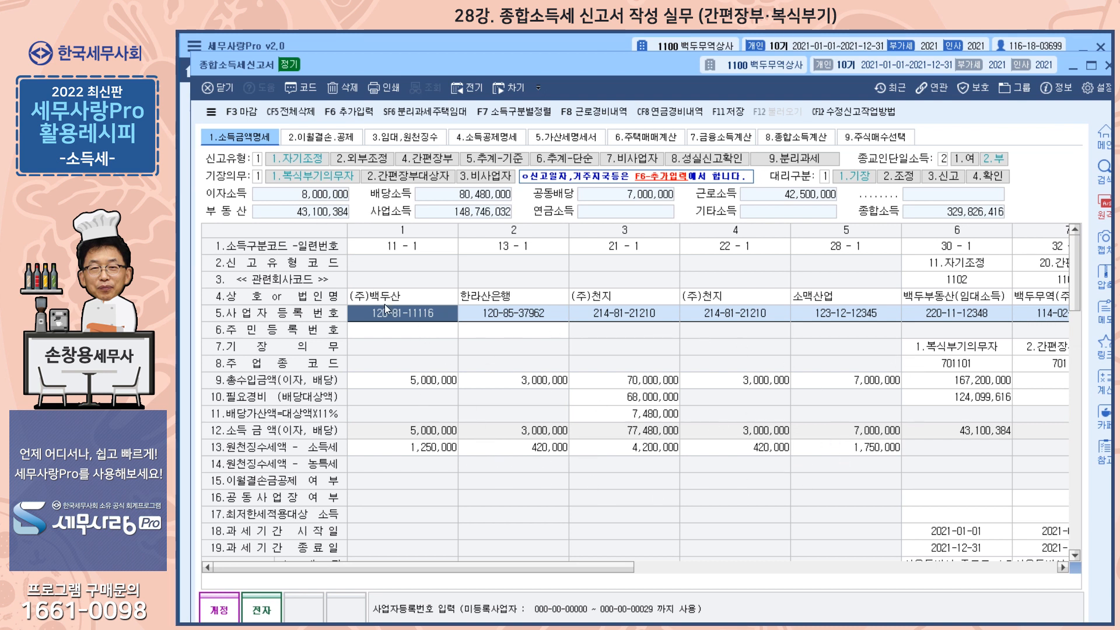
click(408, 451)
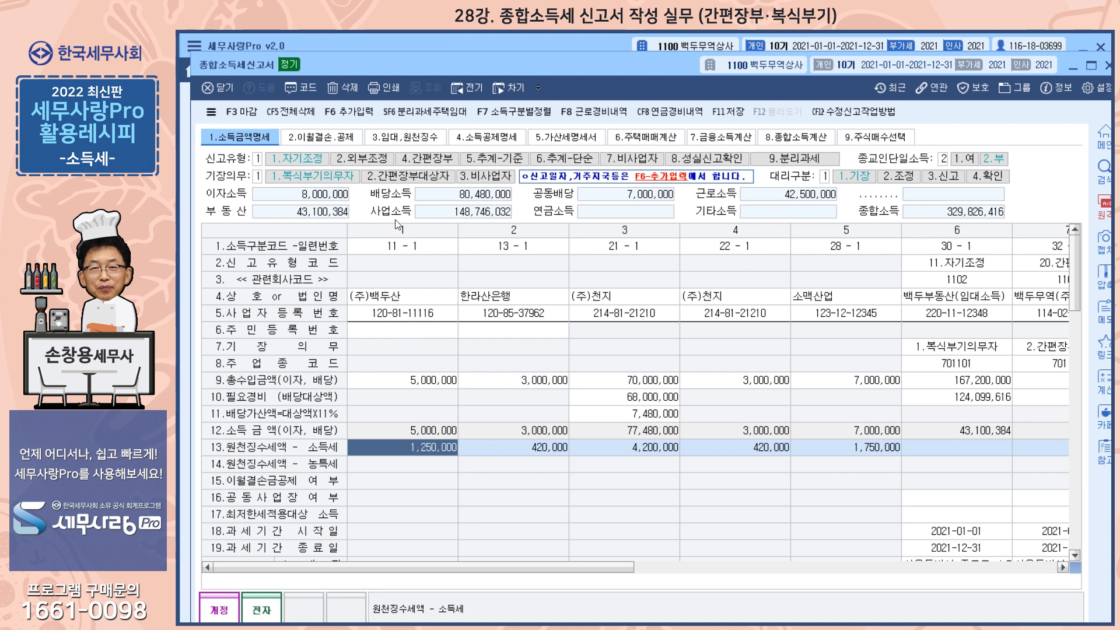
Step: Load the carried-forward losses for real estate income (30) and business income (40) from the prior-period return into 이월결손금명세서
click(340, 140)
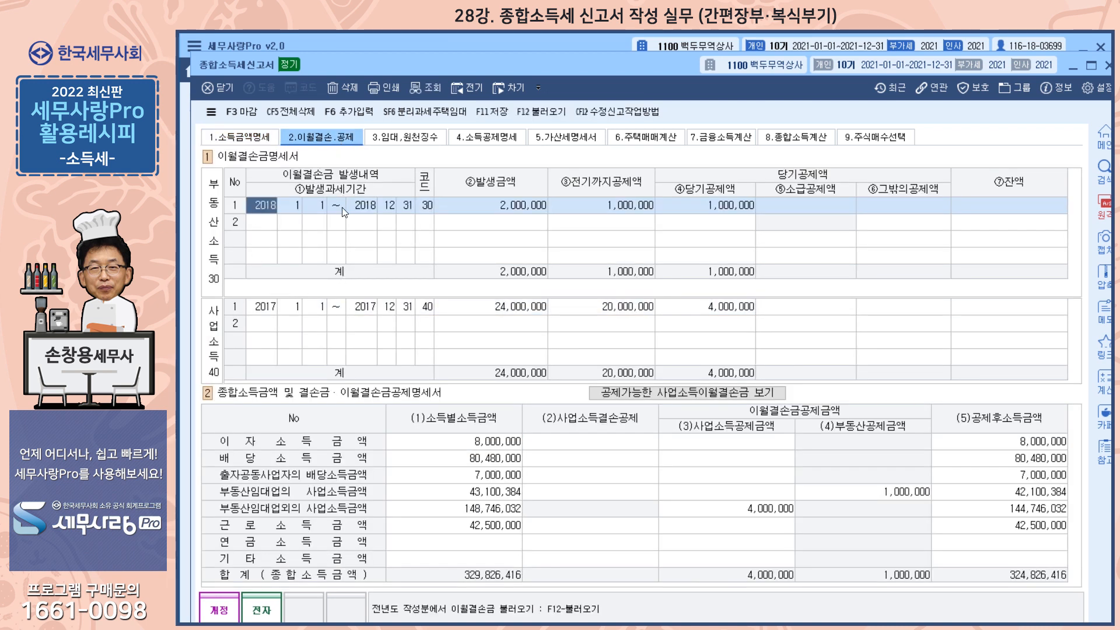
click(552, 112)
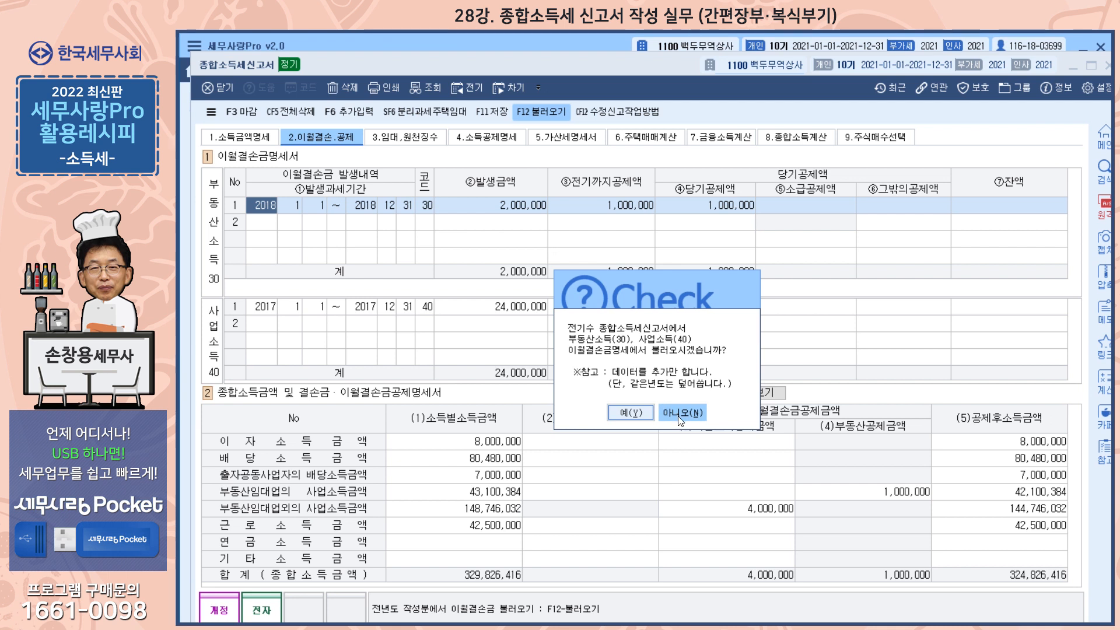
click(648, 413)
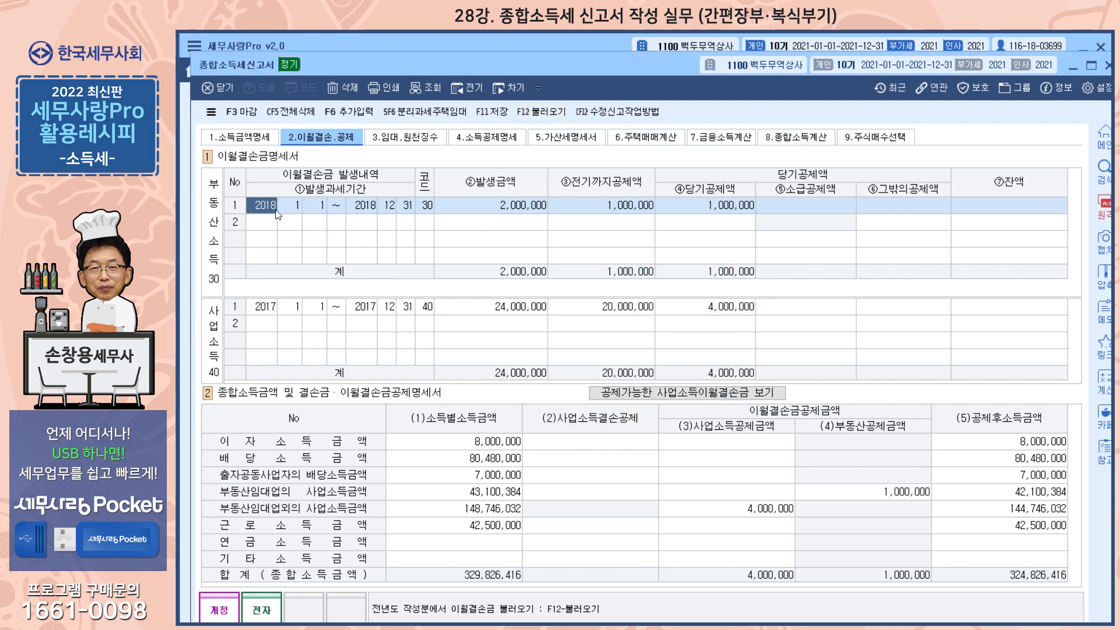
Step: Examine the incurred and previously deducted amounts of the 2018 and 2017 losses and the real estate loss deduction
click(513, 210)
click(611, 208)
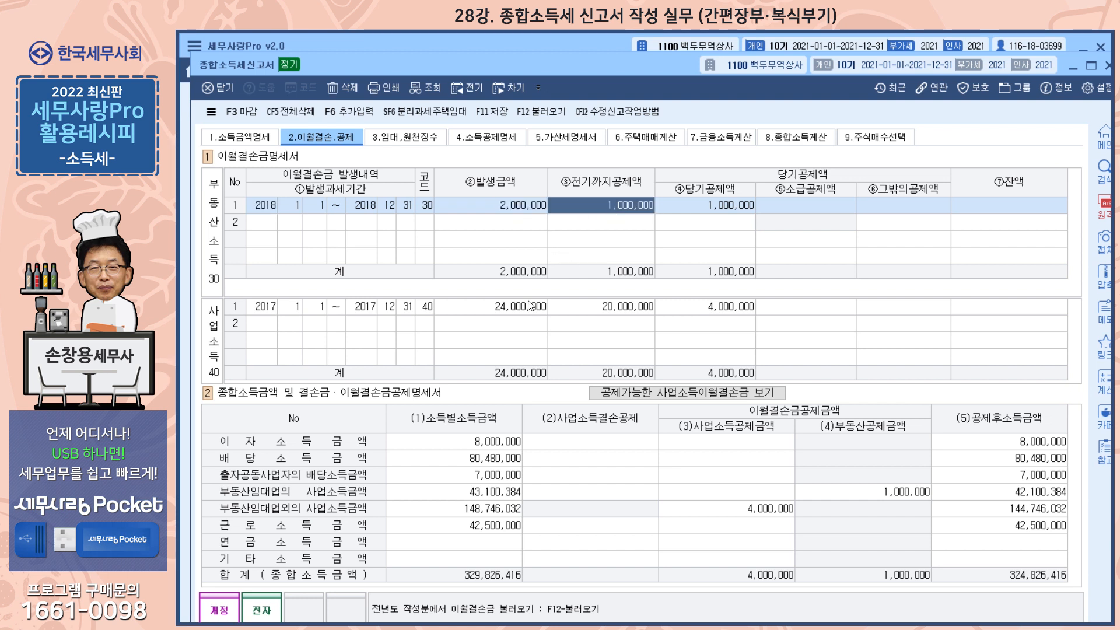
click(507, 318)
click(617, 314)
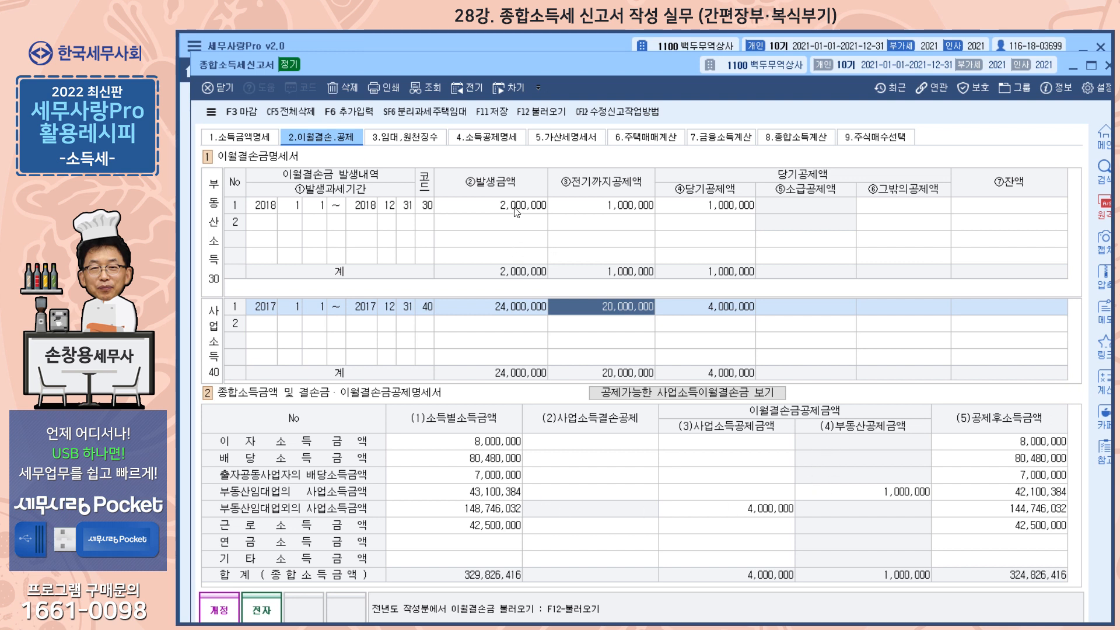
click(831, 497)
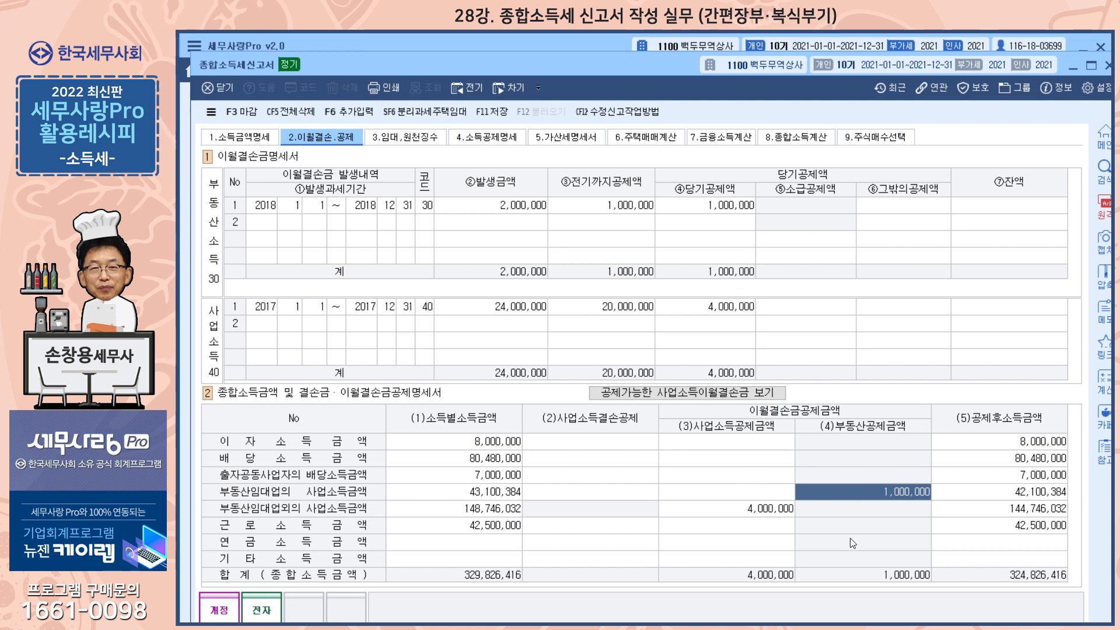
Step: Open the prior-year return, compare its 이월결손,공제 details with the current return, and close it
click(470, 92)
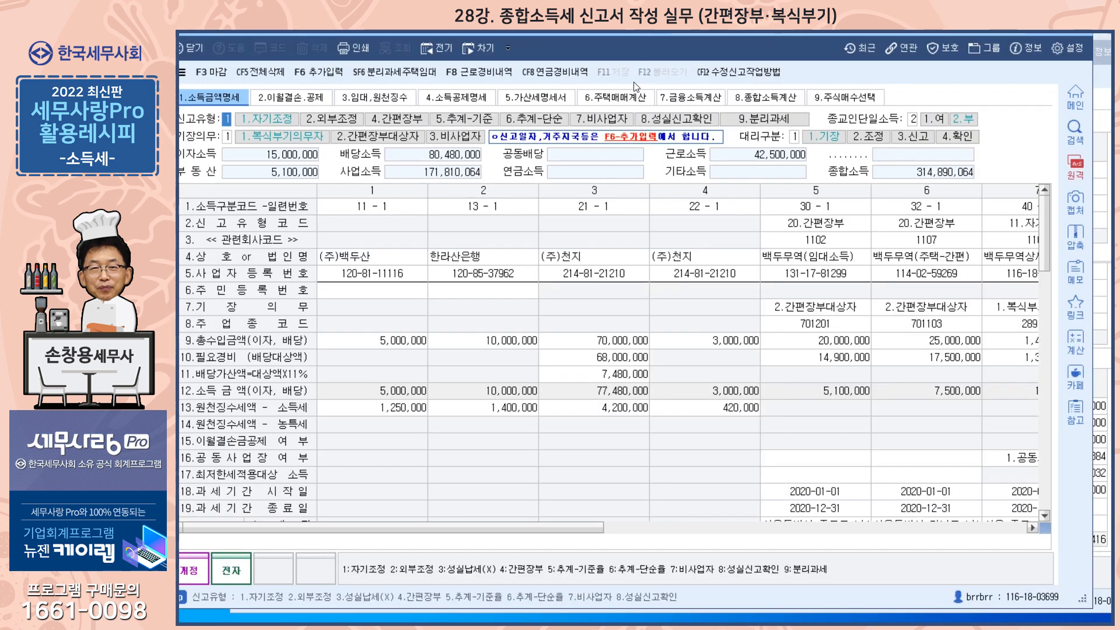
click(317, 98)
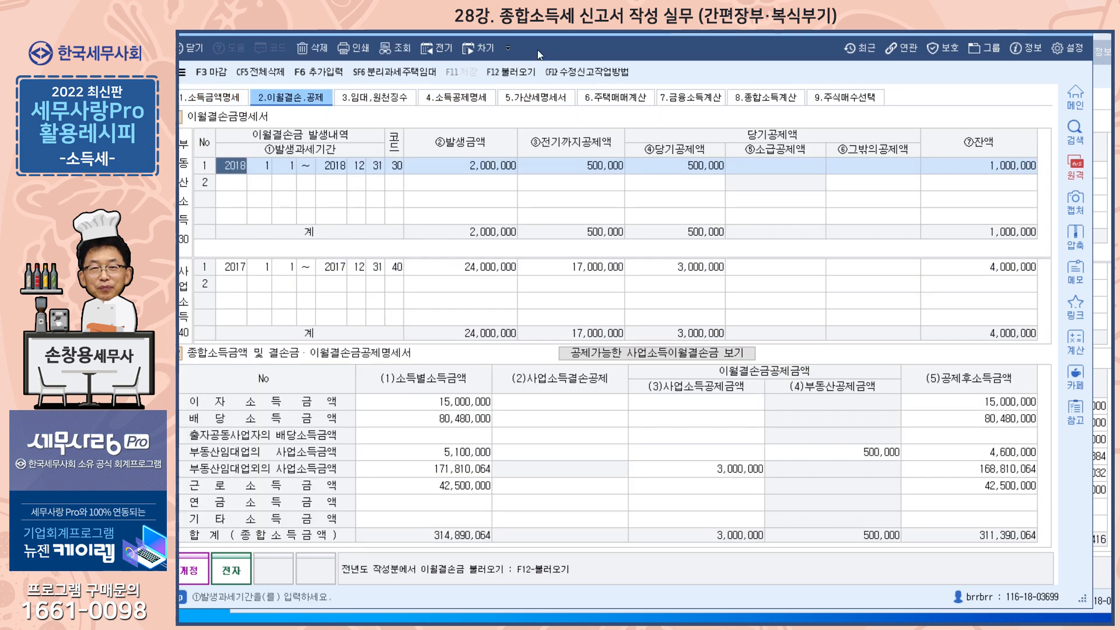
drag(558, 33, 576, 229)
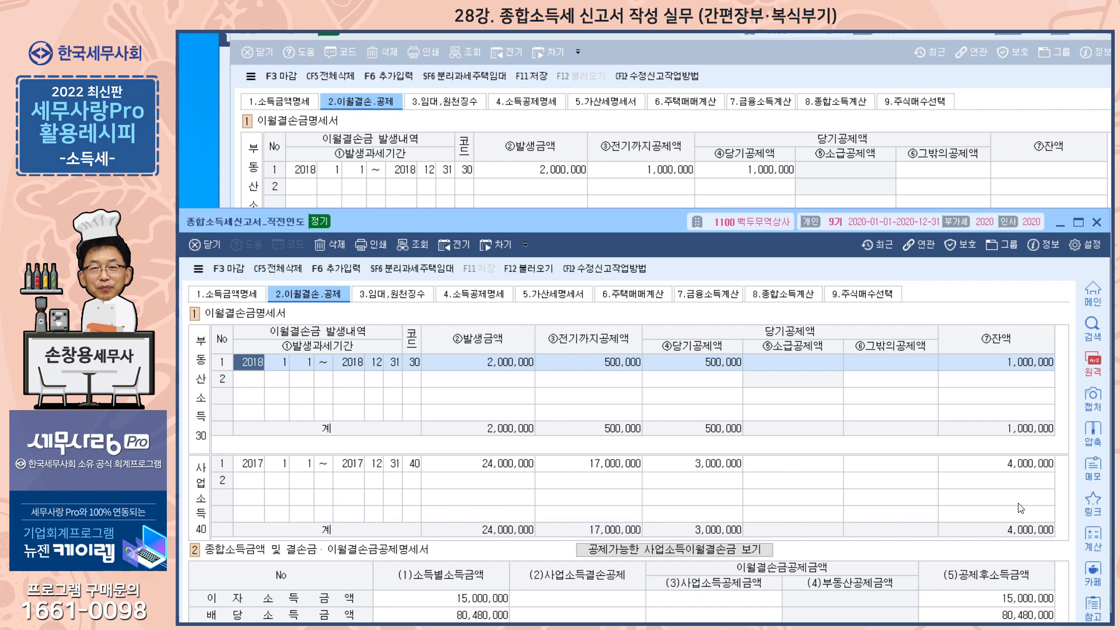
click(1095, 223)
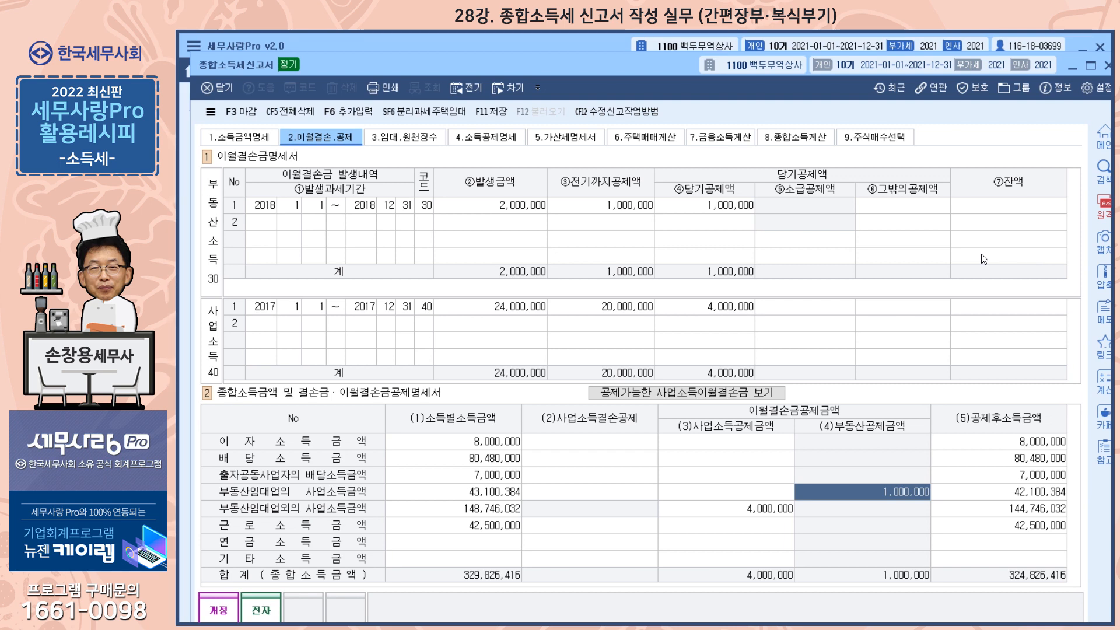
Step: Load the real estate rental income data into 부동산 임대소득 명세 in 임대,원천징수
drag(610, 71, 596, 51)
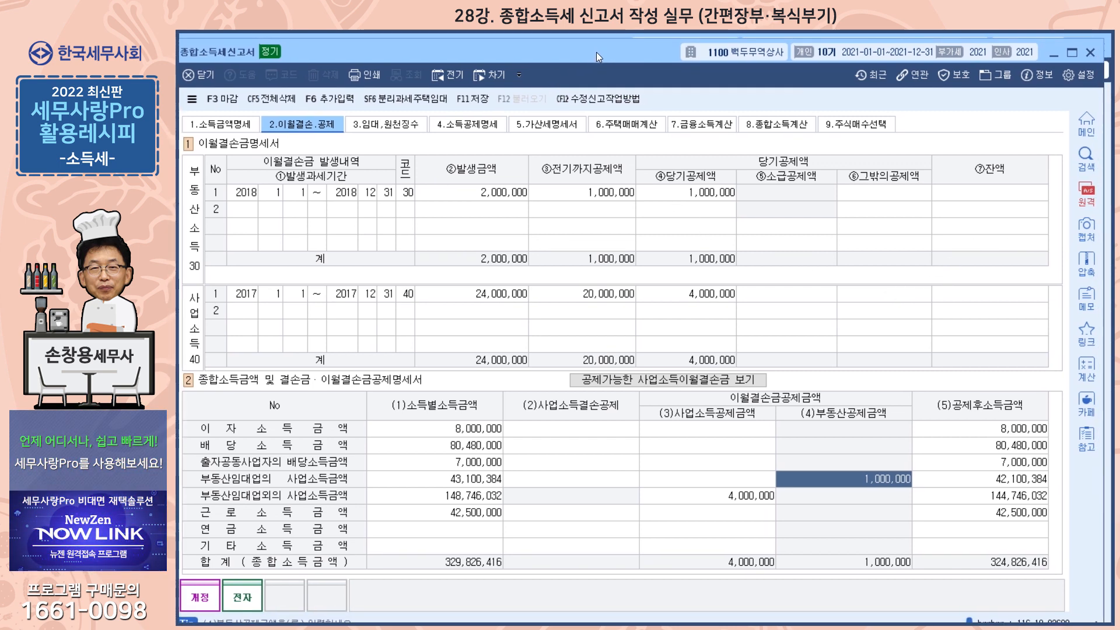
click(392, 127)
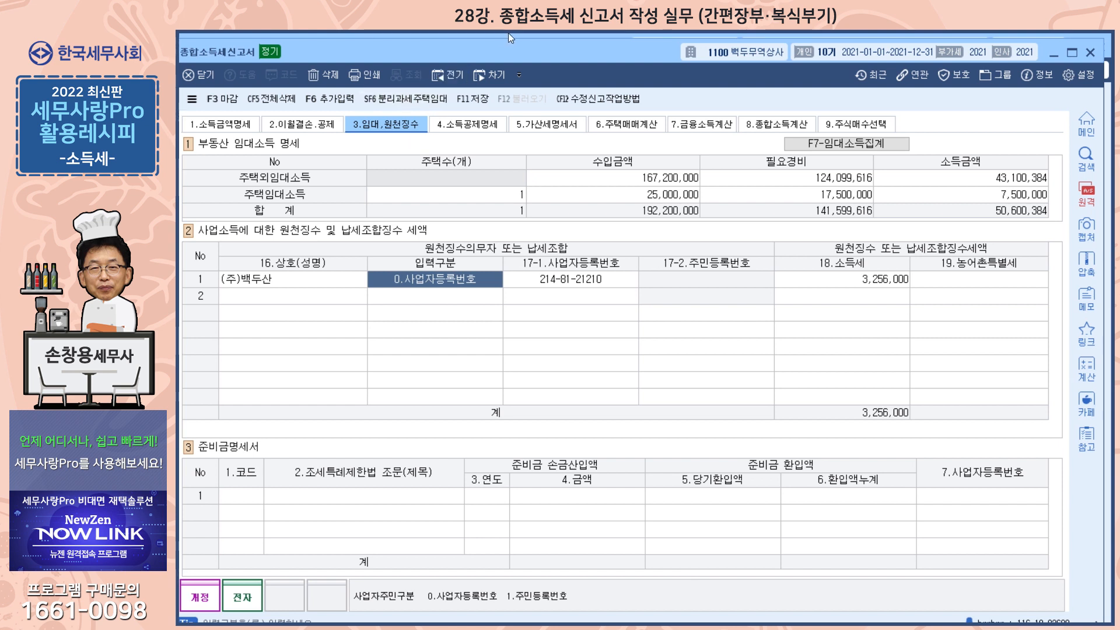
click(863, 145)
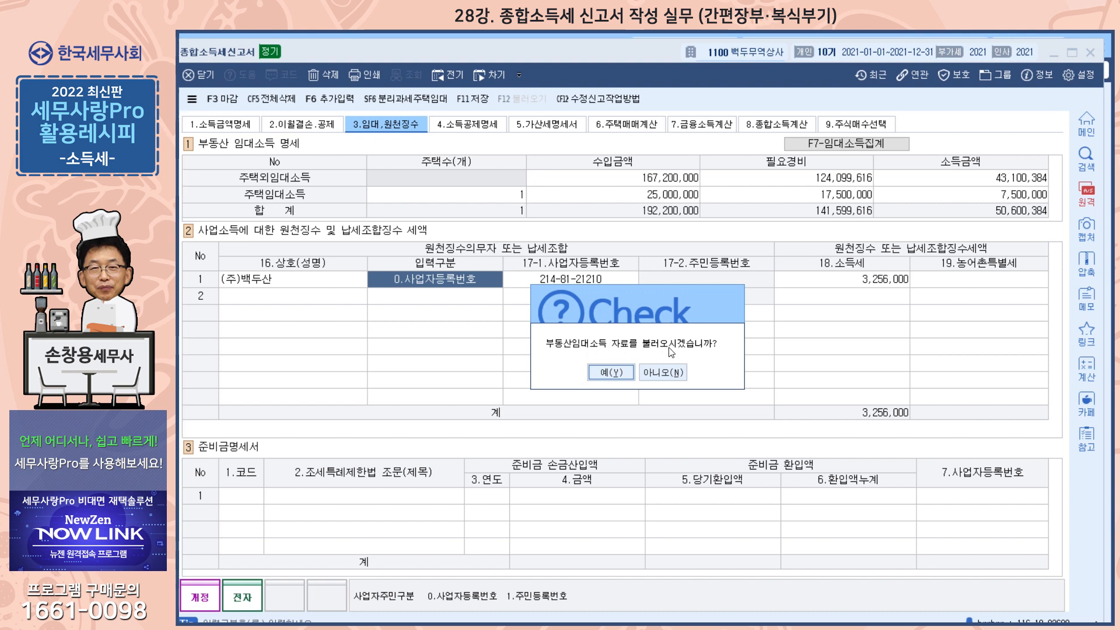
click(624, 374)
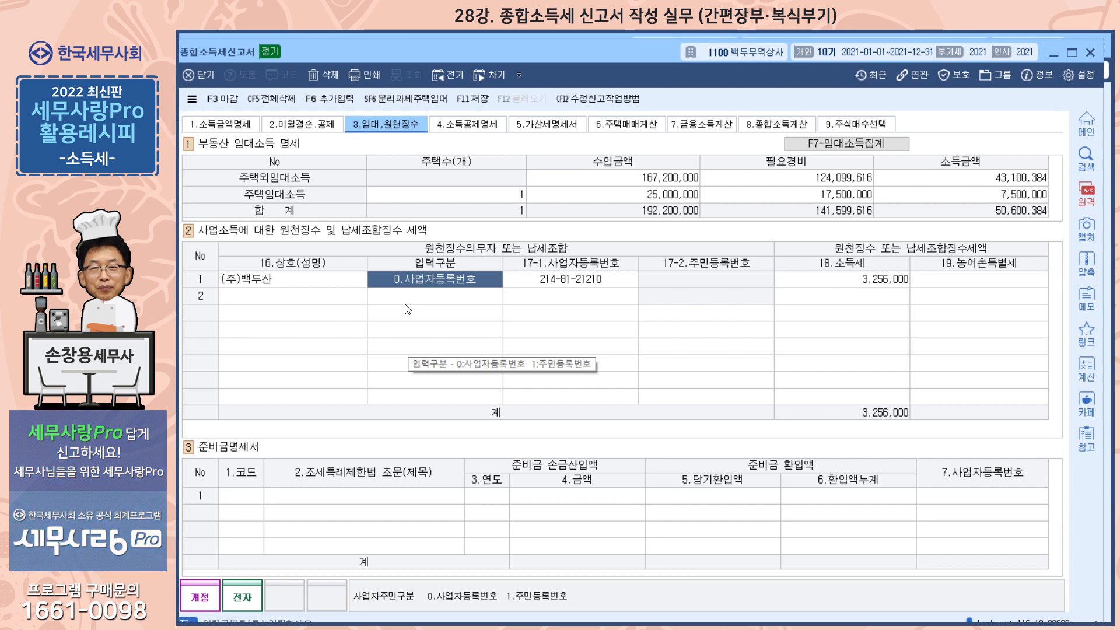
Step: Reopen the 종합소득세신고서 at its 소득공제명세 and run the data load for the income deductions
click(468, 124)
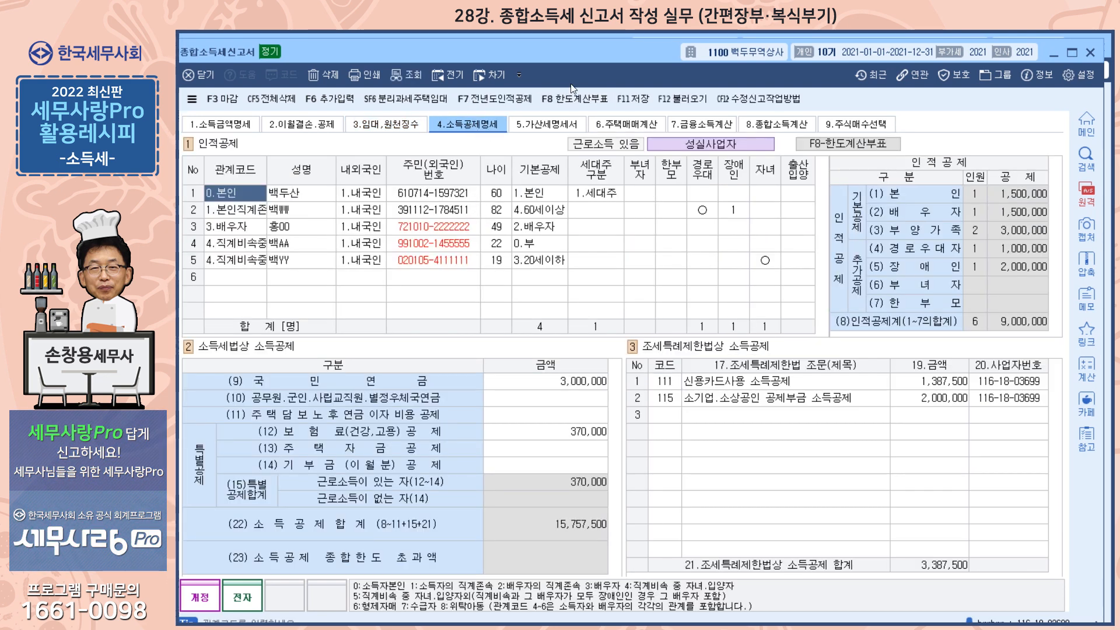
drag(597, 54, 607, 138)
key(Escape)
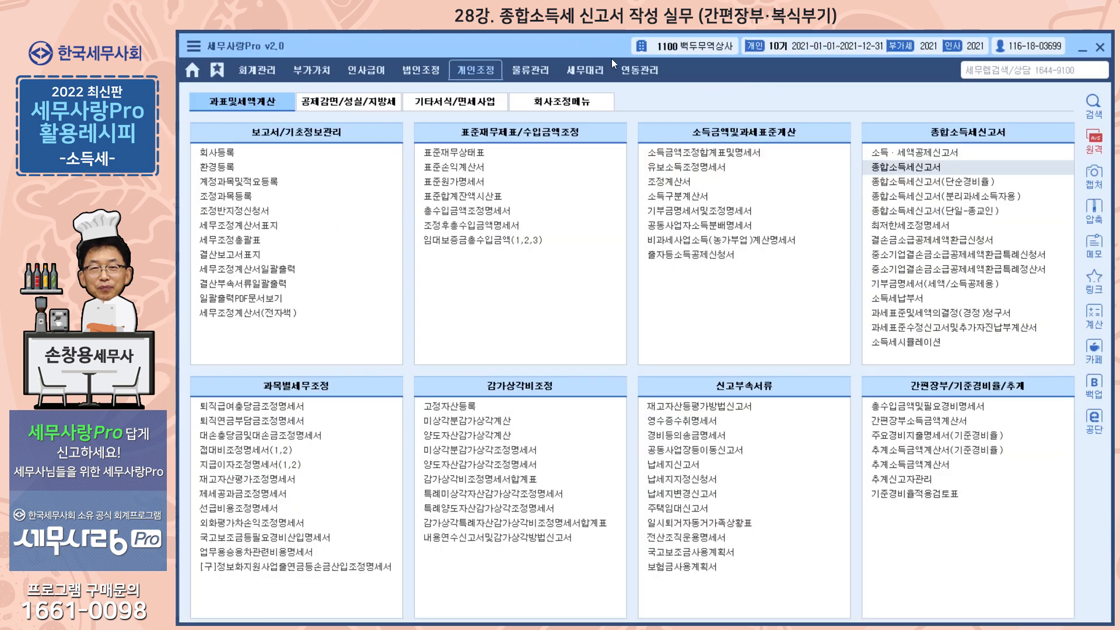
click(933, 165)
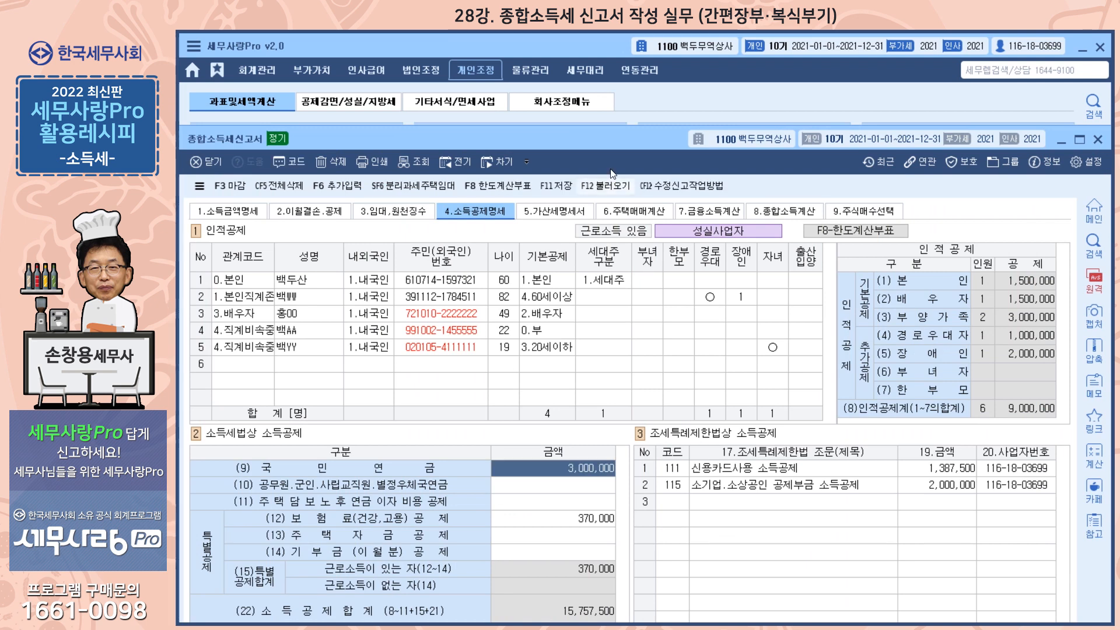
drag(624, 136, 626, 71)
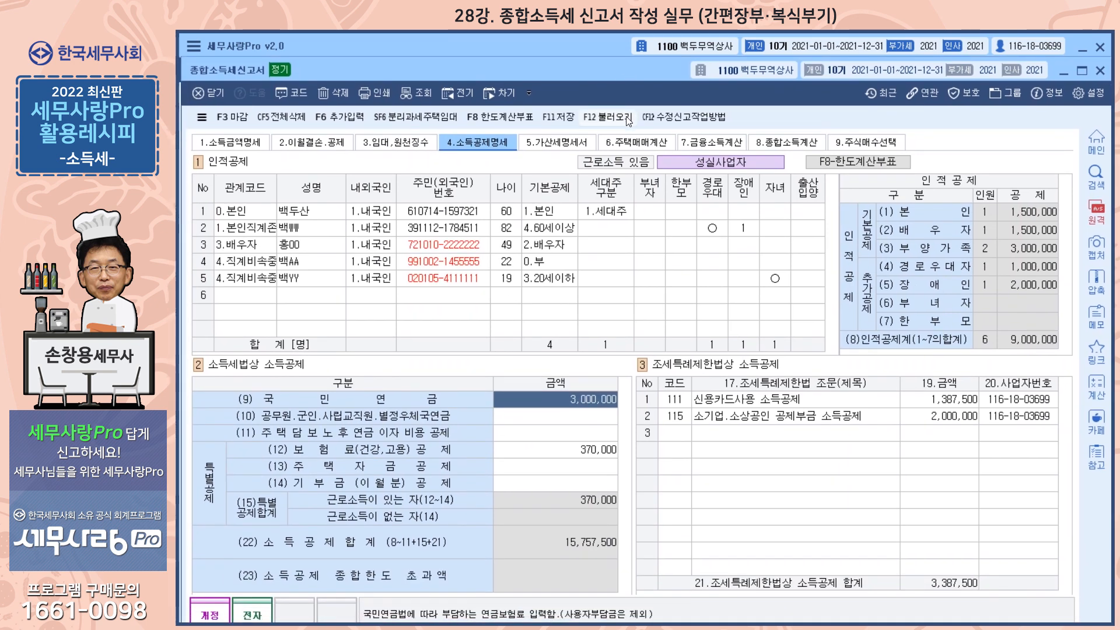
click(623, 121)
click(600, 445)
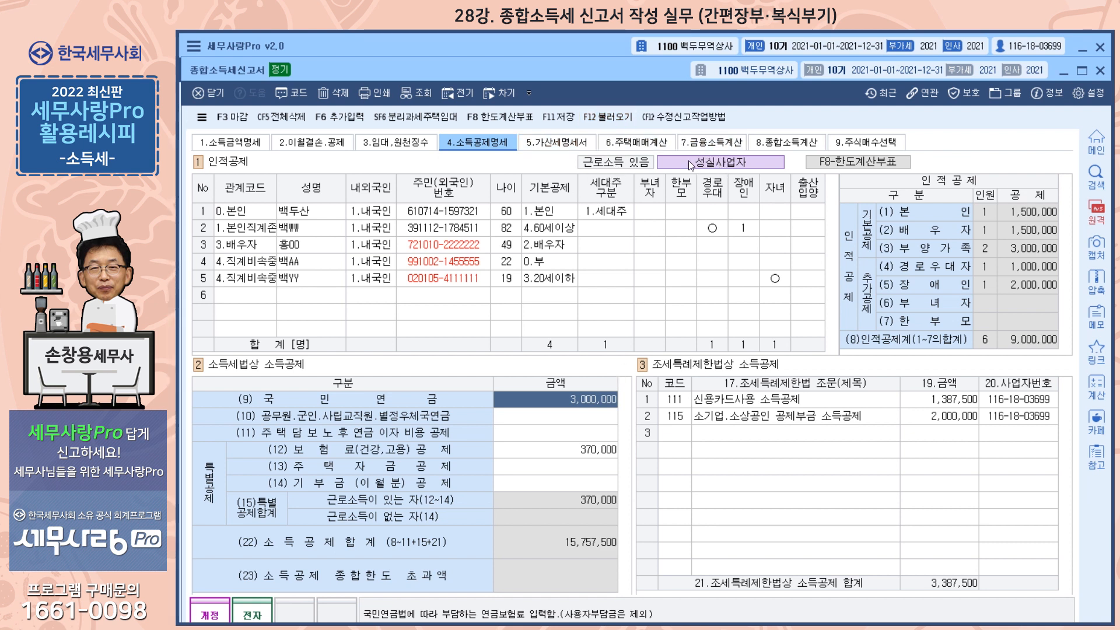
Step: Set 성실사업자 to 여 in the additional input items and apply the 소득공제 종합한도 계산 부표
click(345, 120)
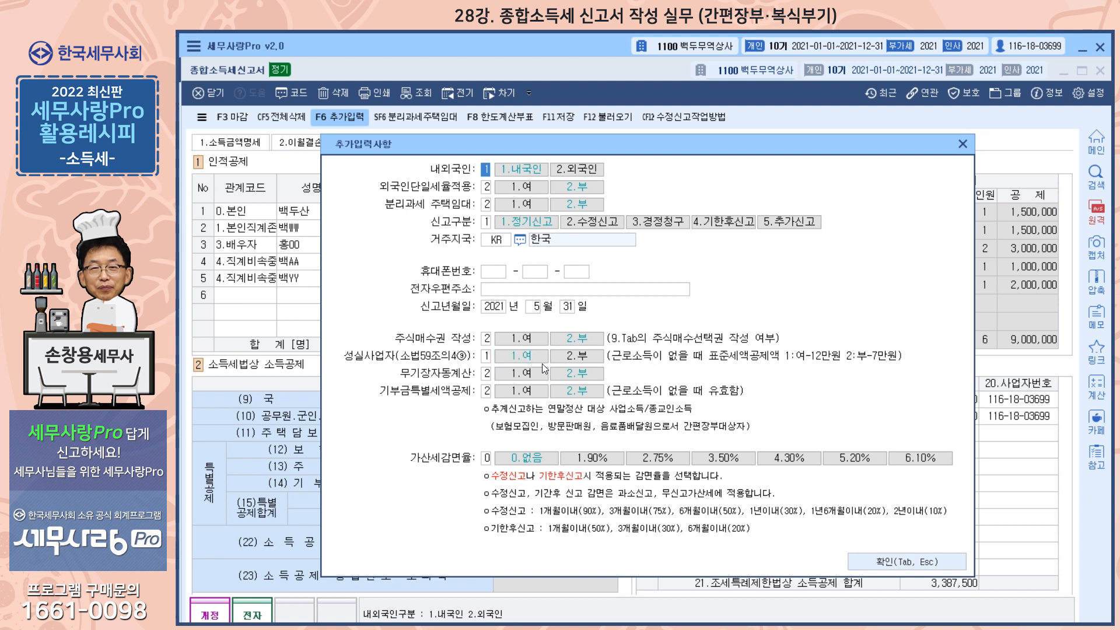
click(521, 354)
click(963, 144)
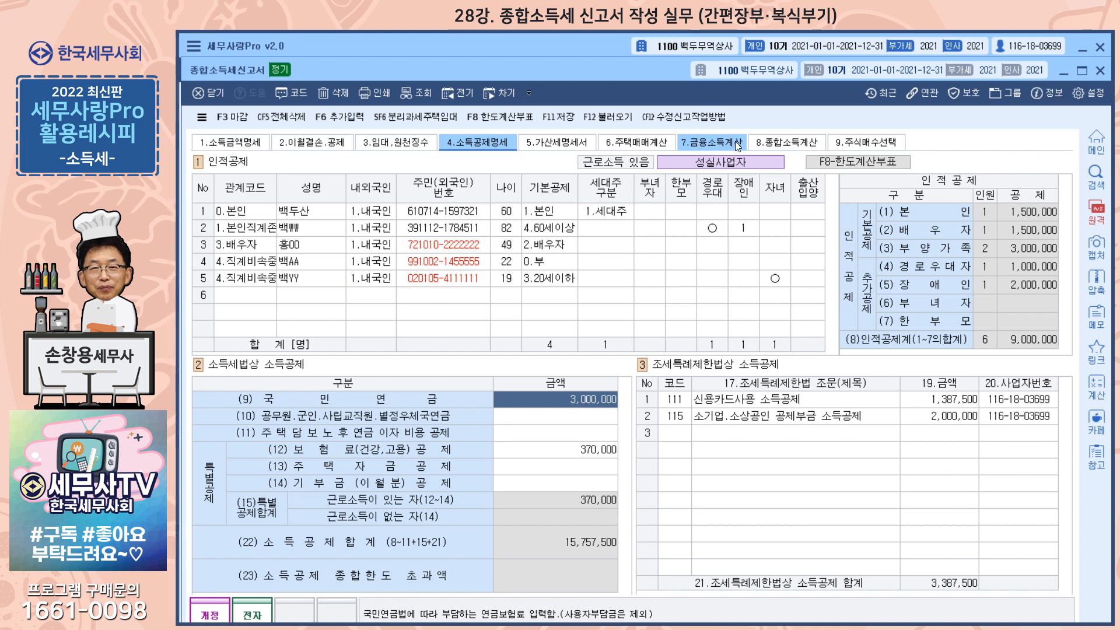
click(841, 164)
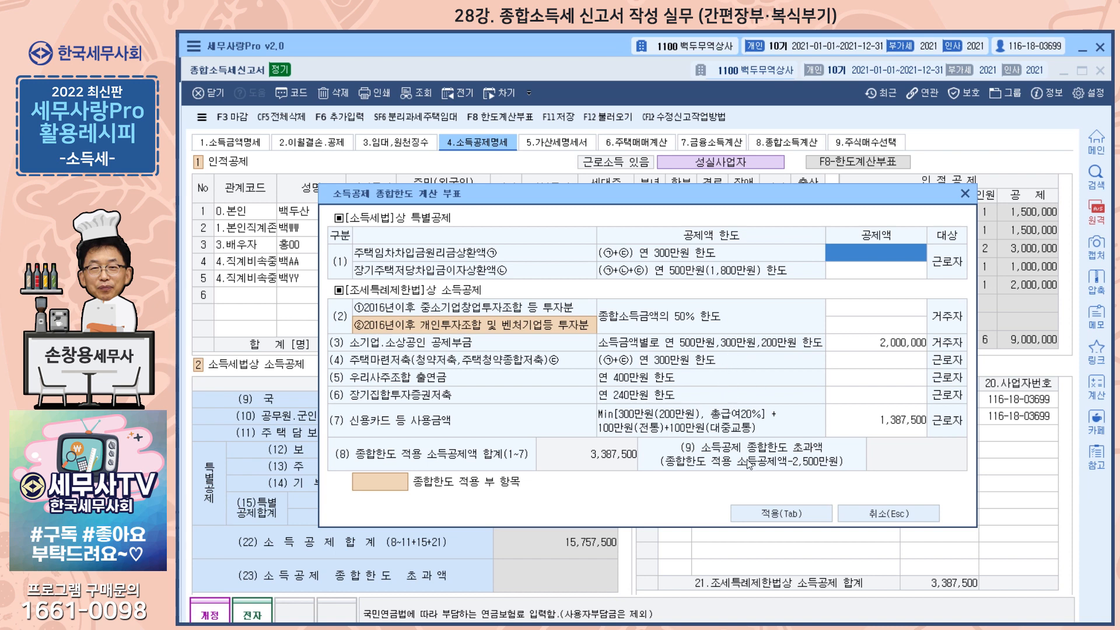
click(806, 512)
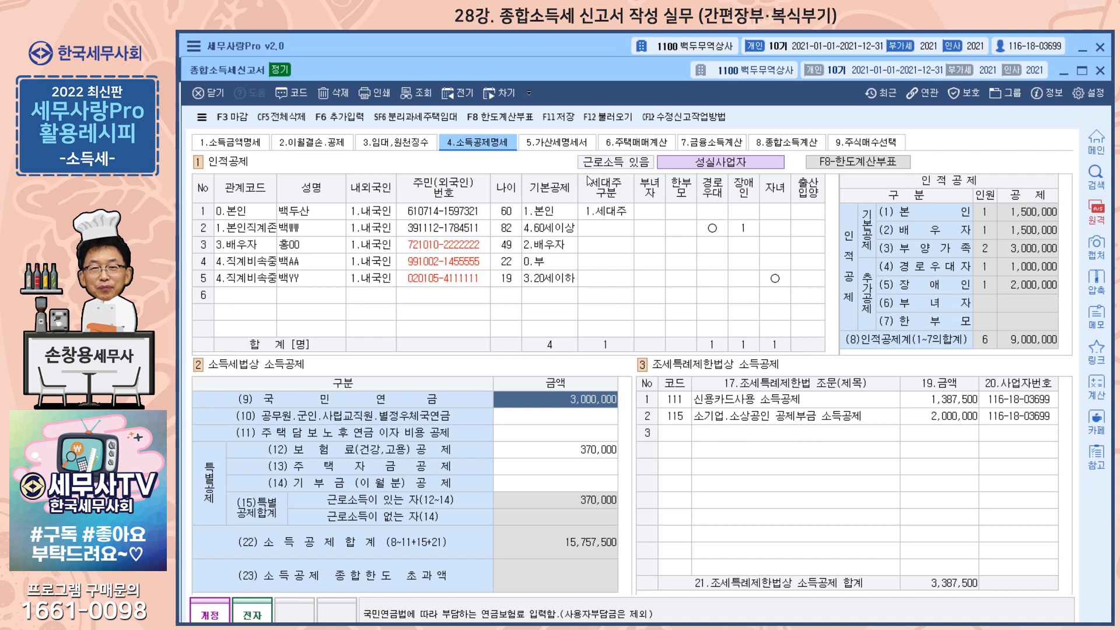
Step: Examine the 지급명세서, 매입처별세금계산서합계표 and 증빙불비 penalty bases in 가산세명세서, declining to load 미수취금액 from the slips
click(569, 143)
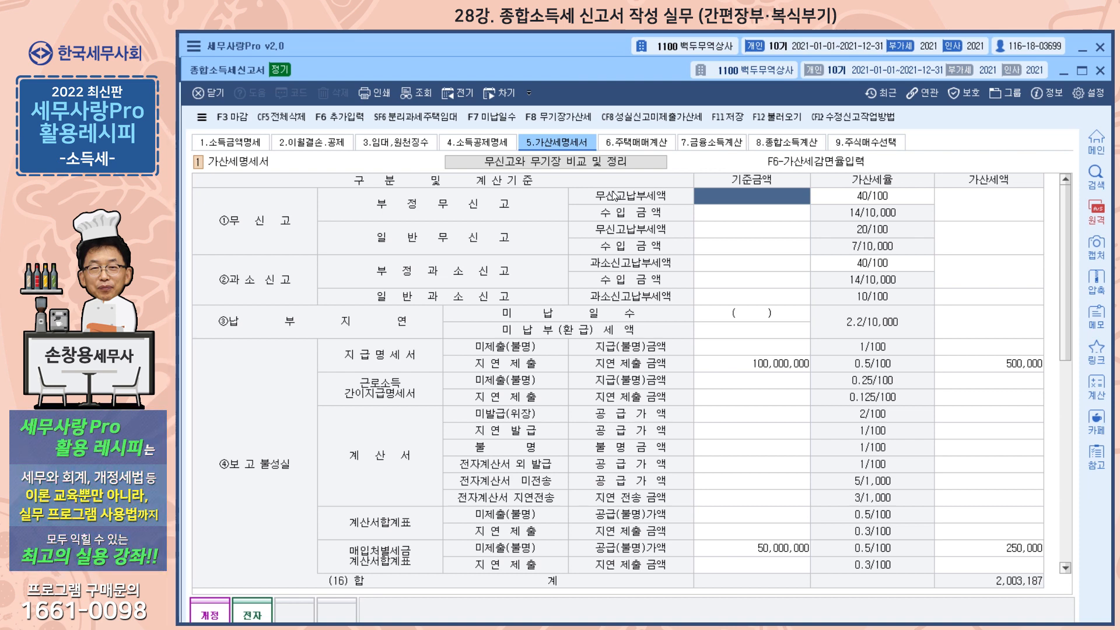
click(779, 371)
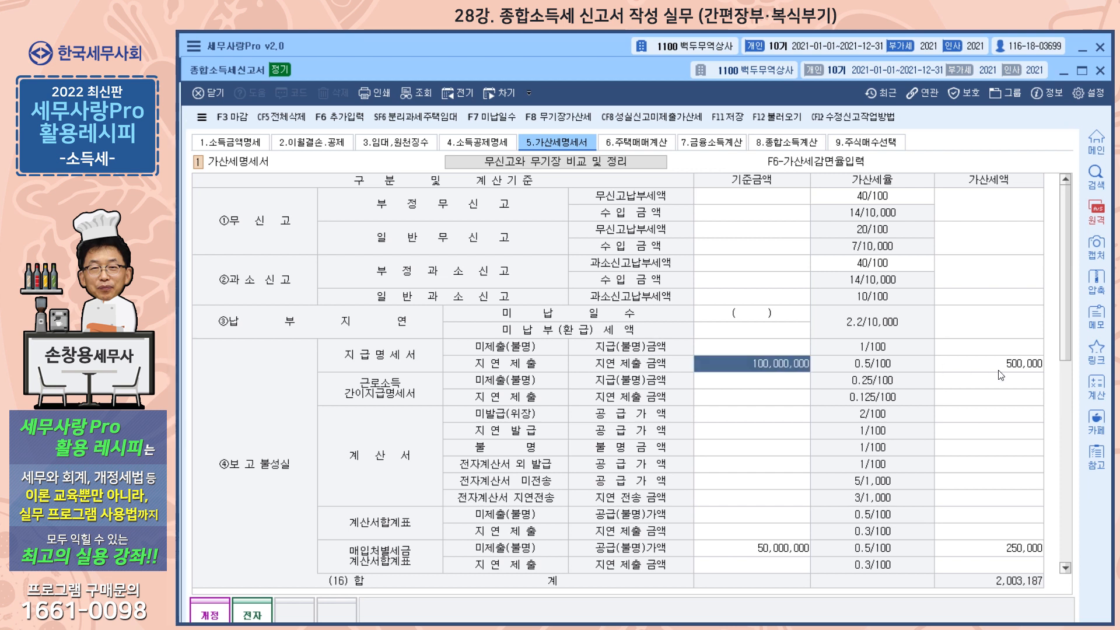
scroll(863, 452, down, 1)
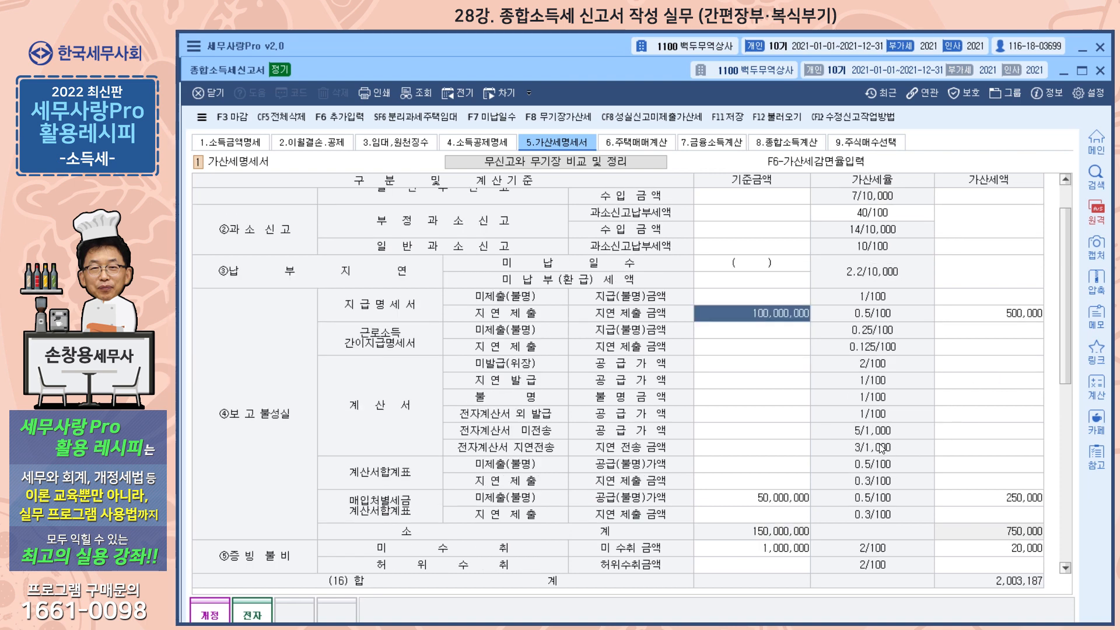
scroll(718, 450, down, 1)
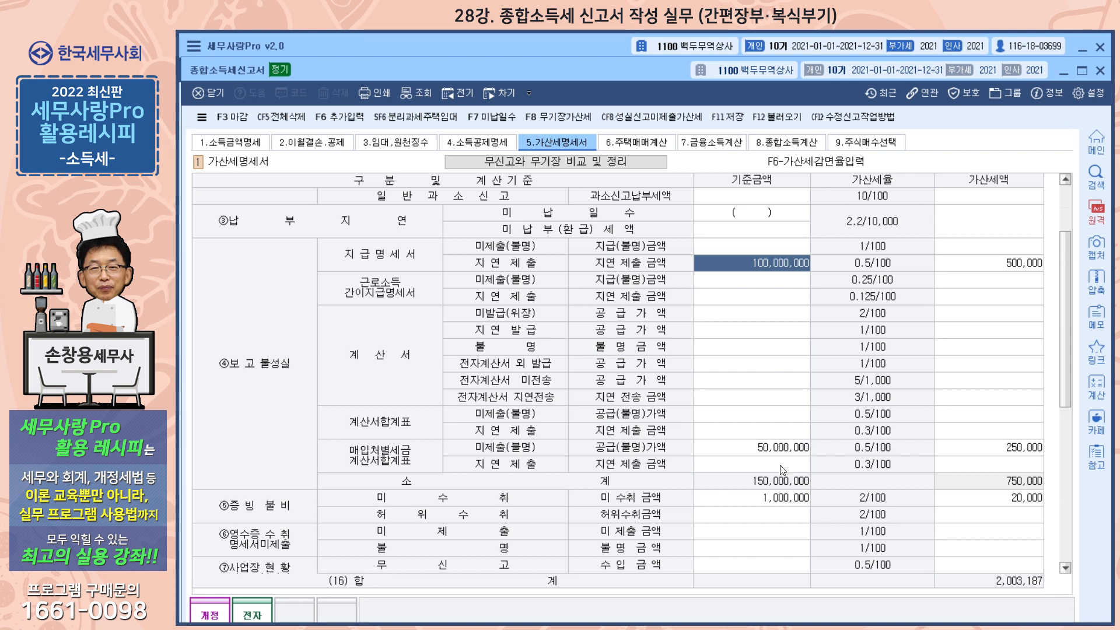
click(786, 446)
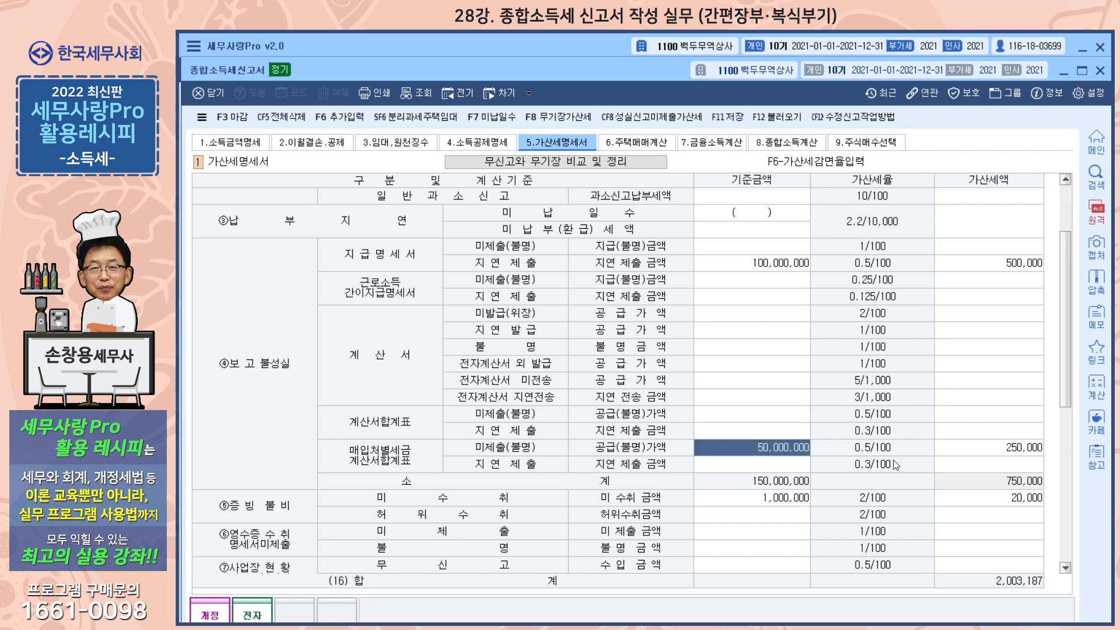
click(771, 501)
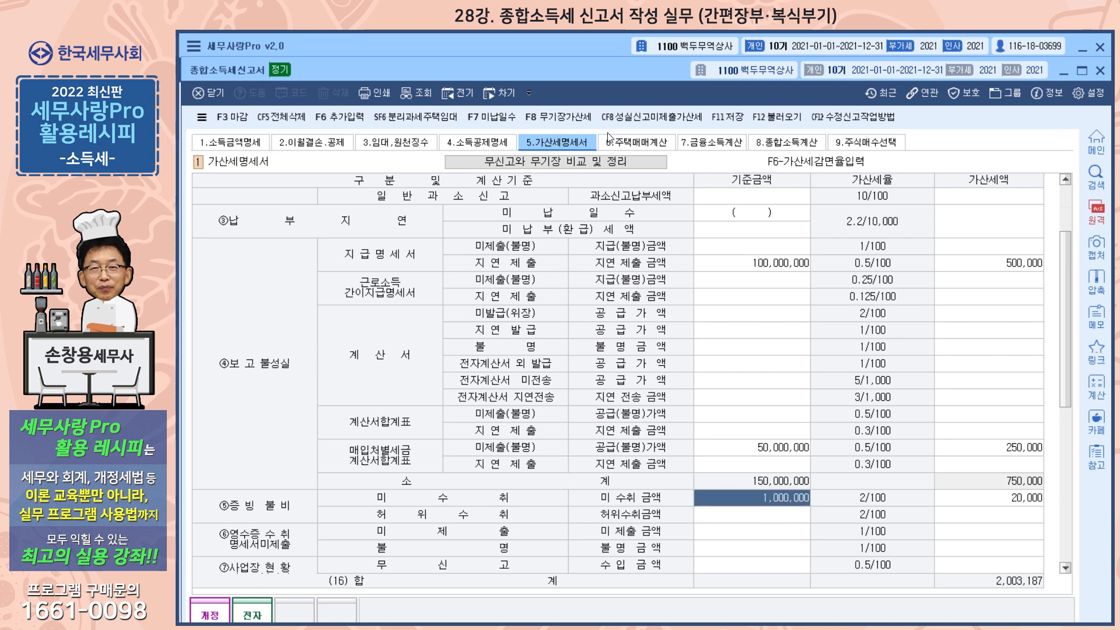
click(768, 117)
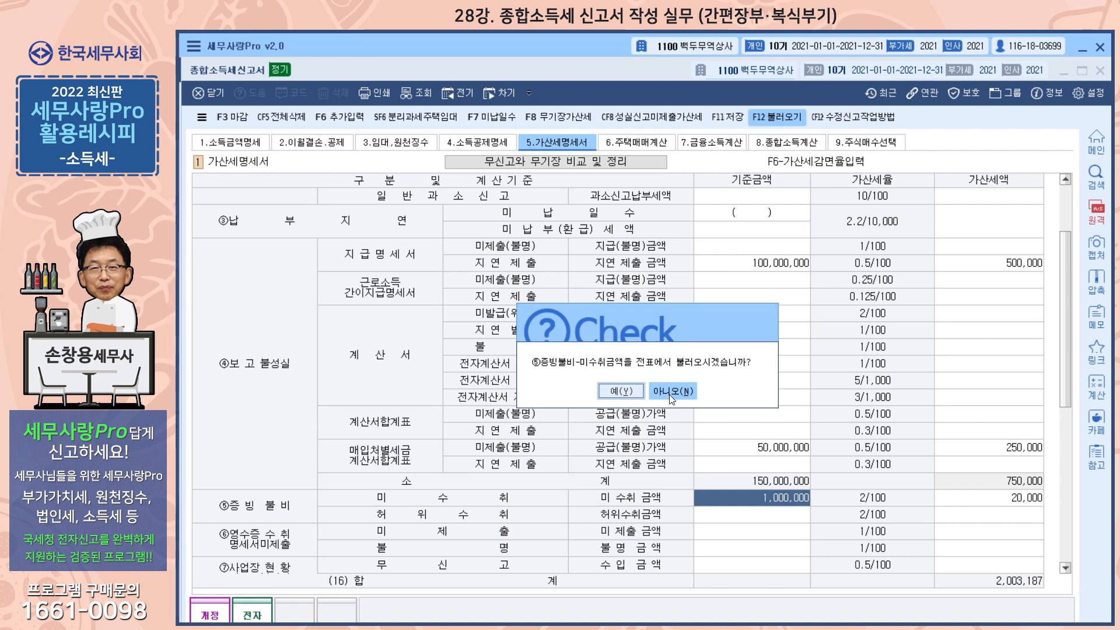
click(671, 392)
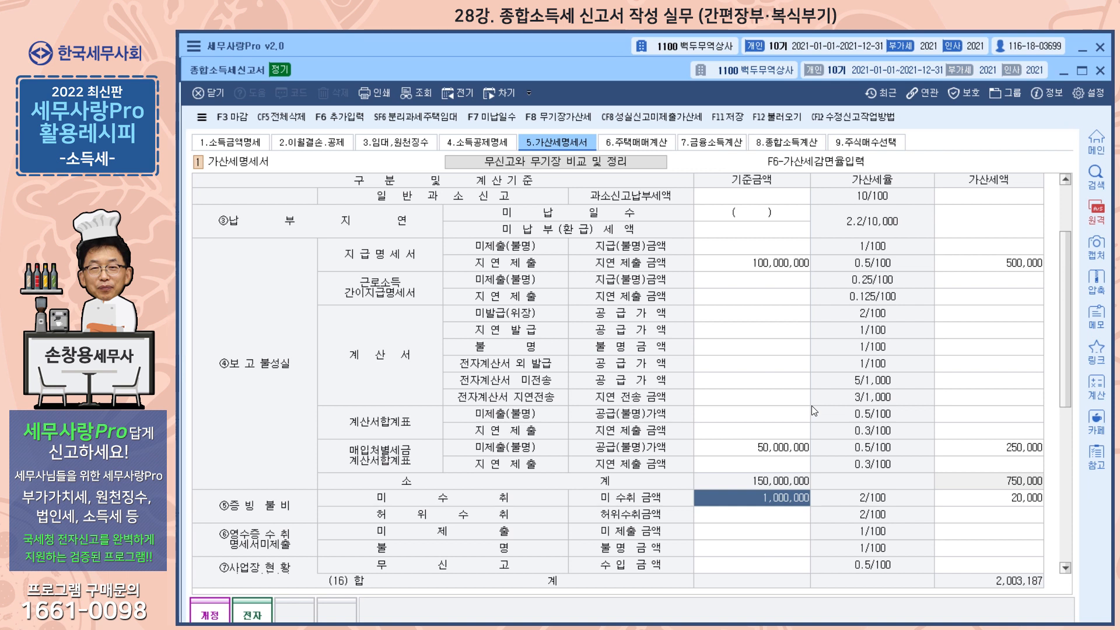
Step: Check the 무기장가산세 calculation and the 산출세액 base of the 무기장 row in 가산세명세서
click(566, 119)
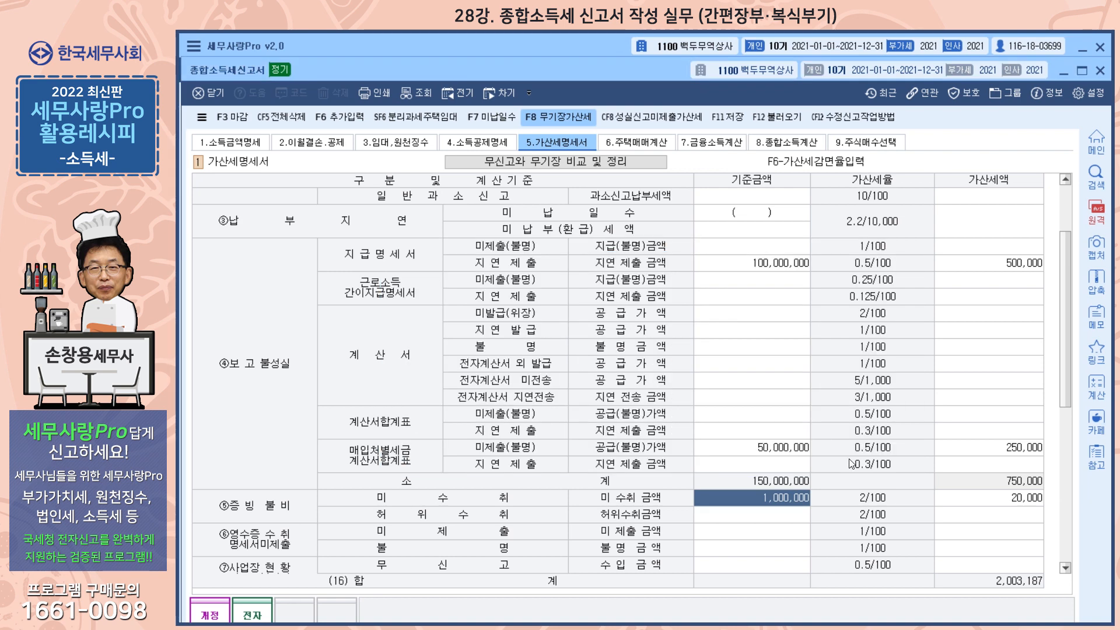
click(848, 459)
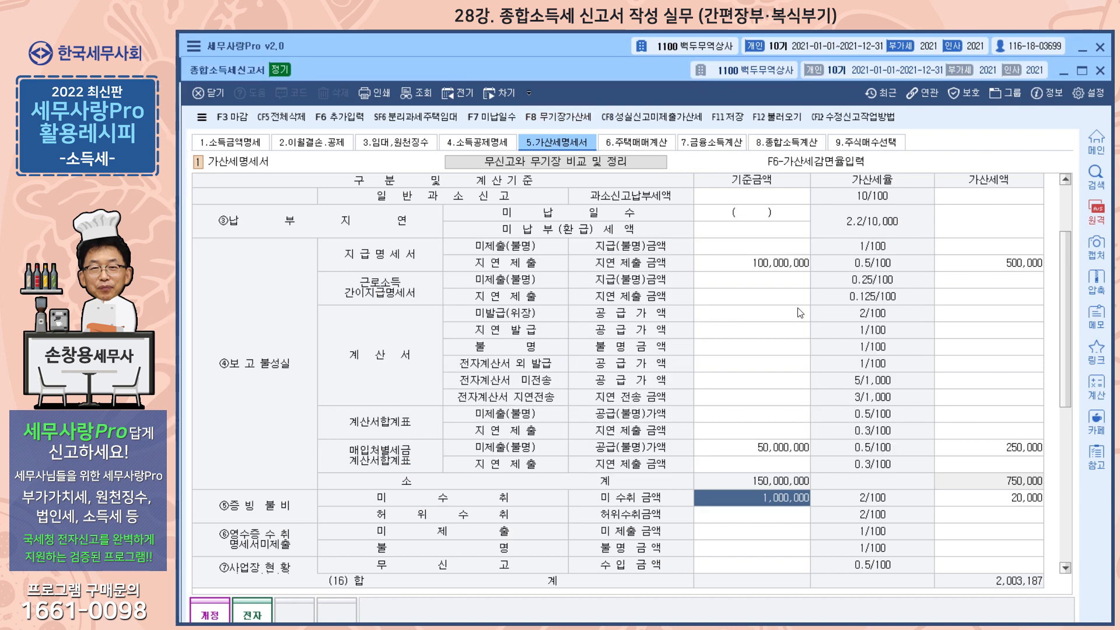
scroll(792, 296, down, 4)
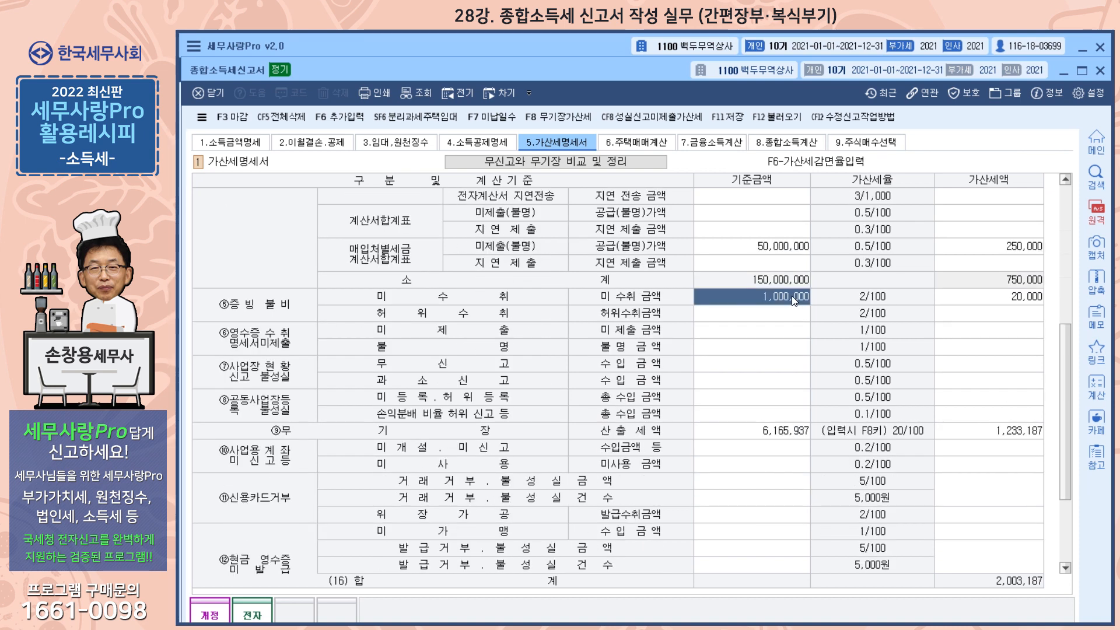
scroll(792, 296, down, 1)
click(743, 384)
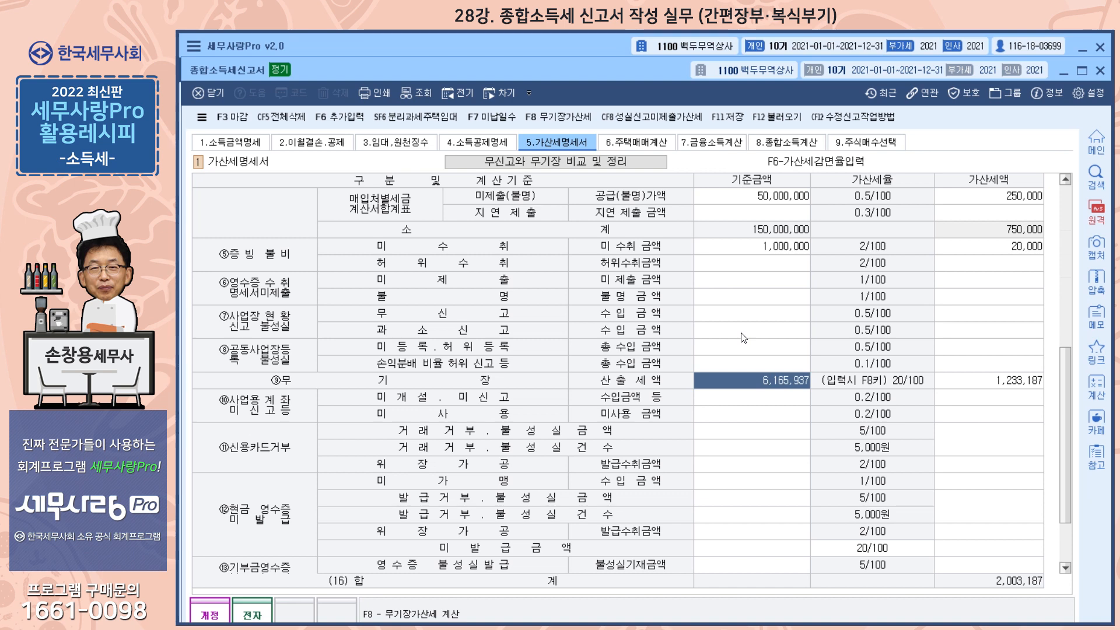
Step: Run the 무신고와 무기장 비교 및 정리 check on the penalty taxes and dismiss its notice
scroll(743, 337, up, 7)
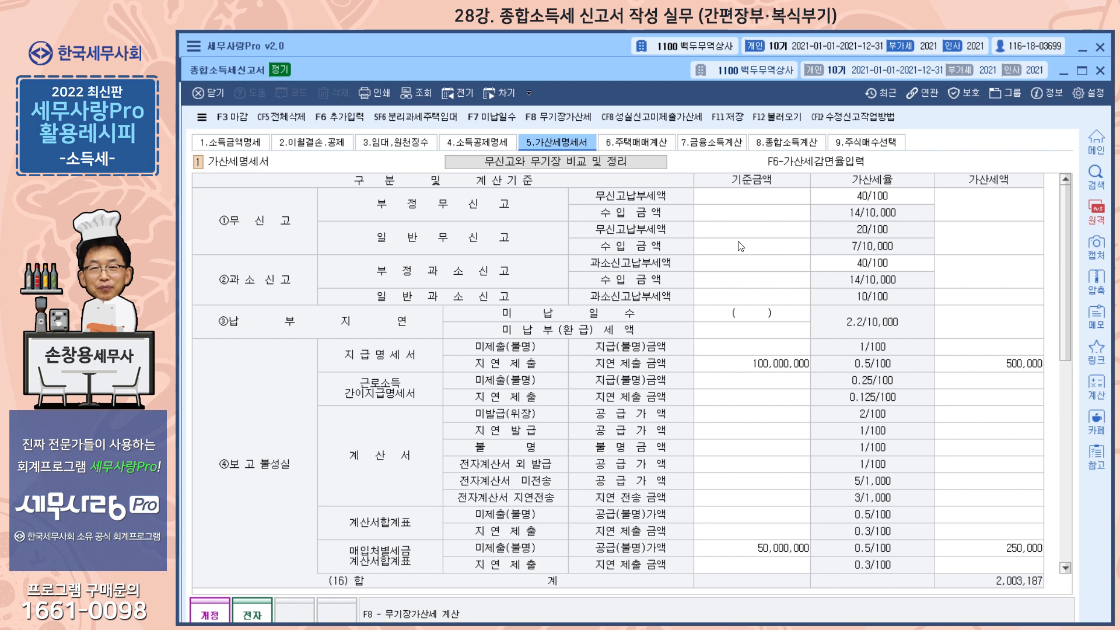
click(601, 166)
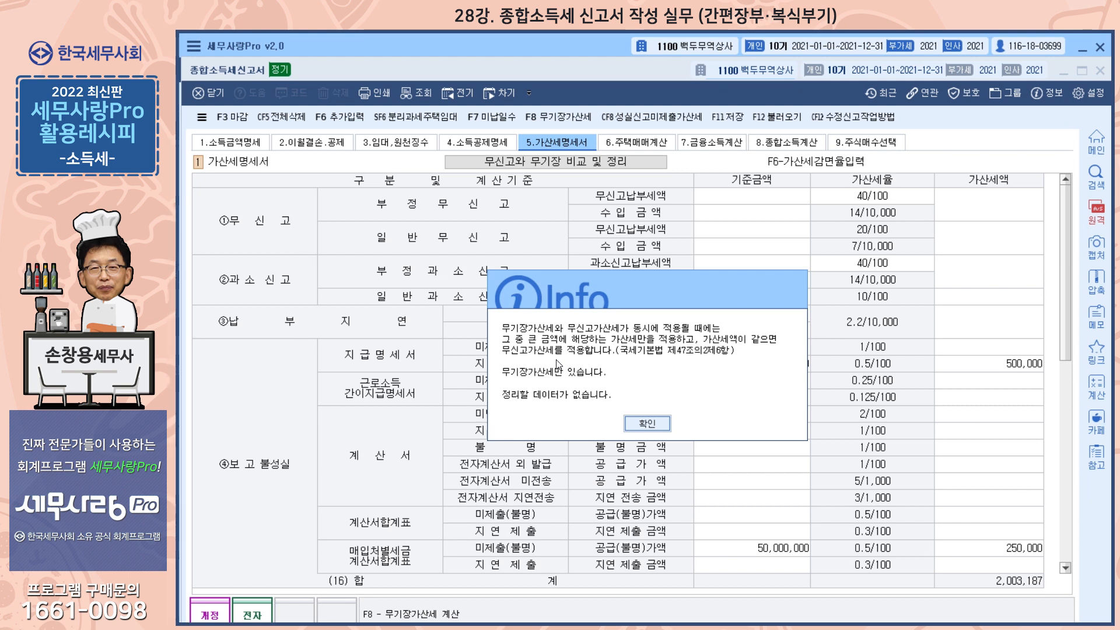
click(647, 423)
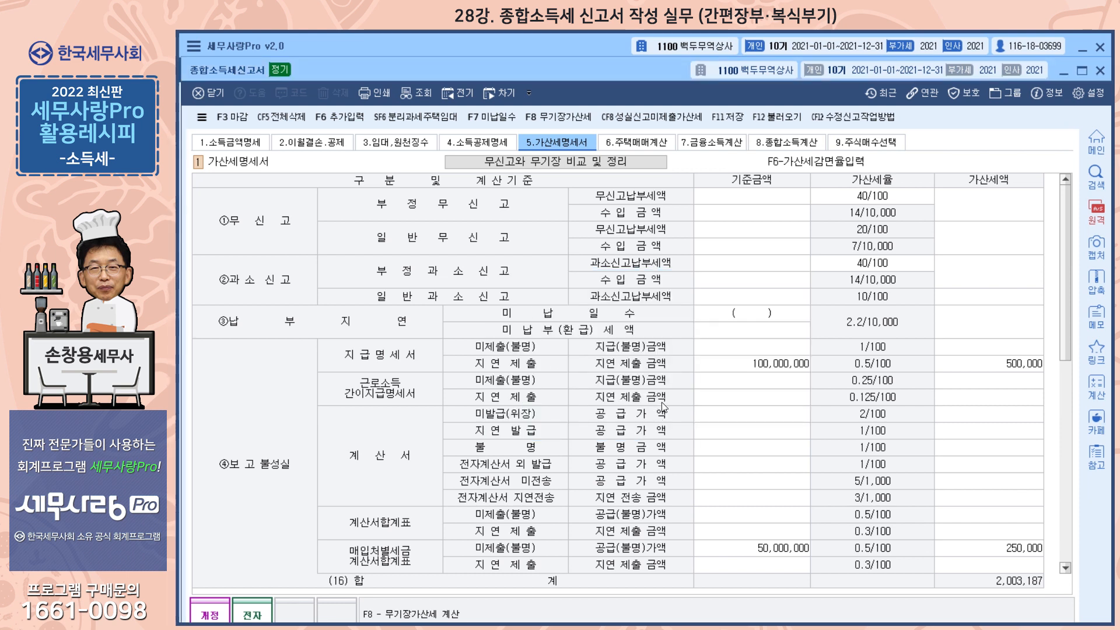
Step: Review the 주택매매계산, 금융소득계산 and 종합소득세계산 sections of the return in turn
click(650, 147)
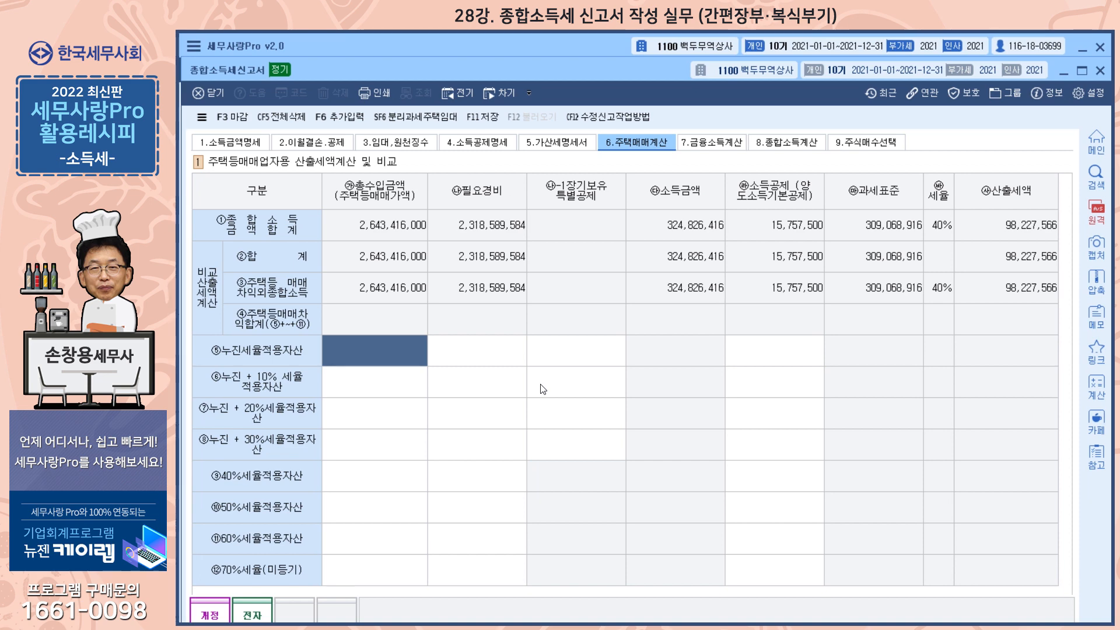
click(713, 148)
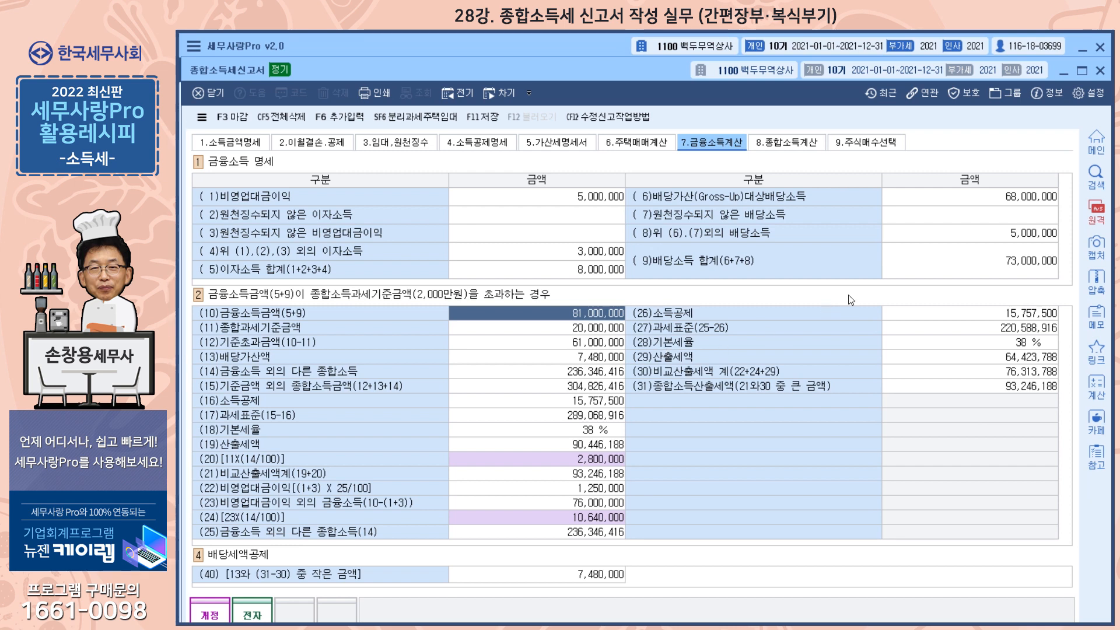
click(808, 145)
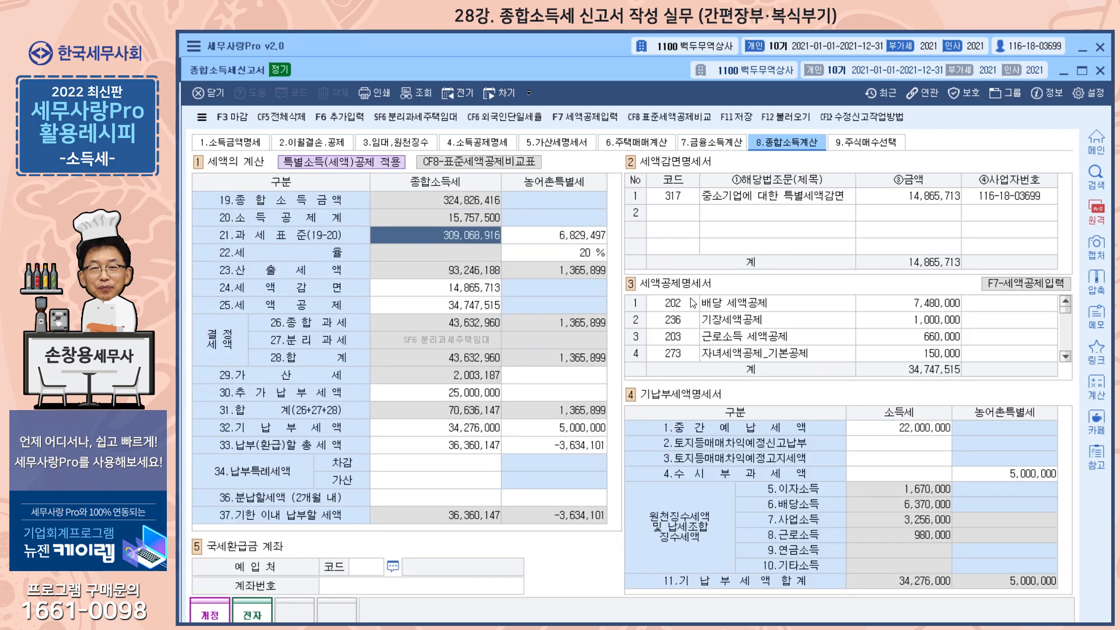
Step: Open the 세액공제명세서 입력 form, examine the tax credit entries and close it without applying
click(1029, 285)
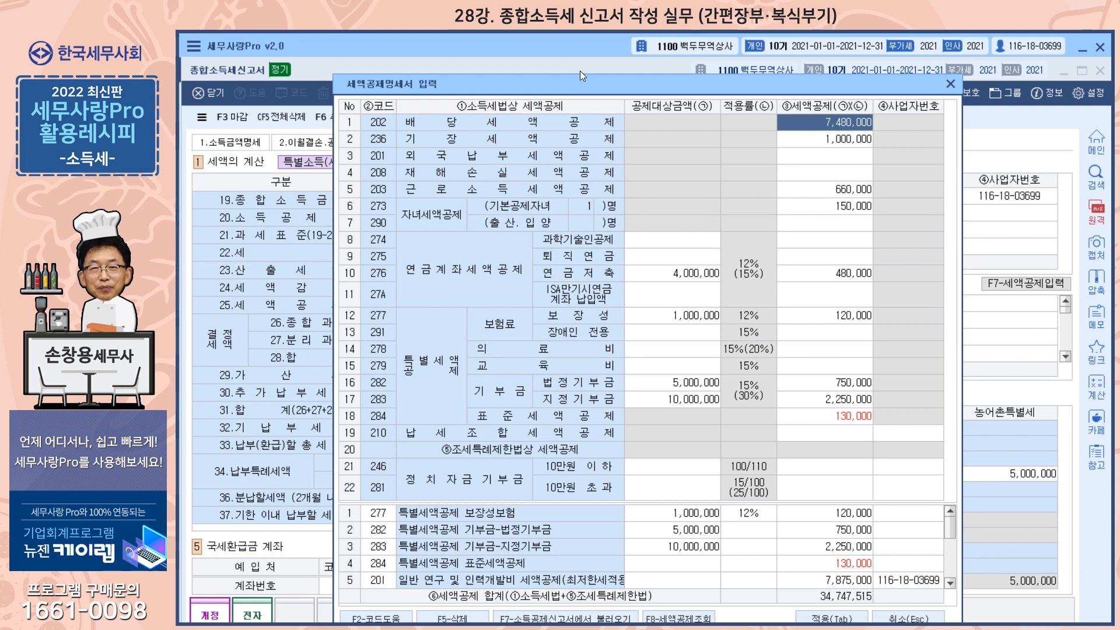
drag(589, 82, 590, 57)
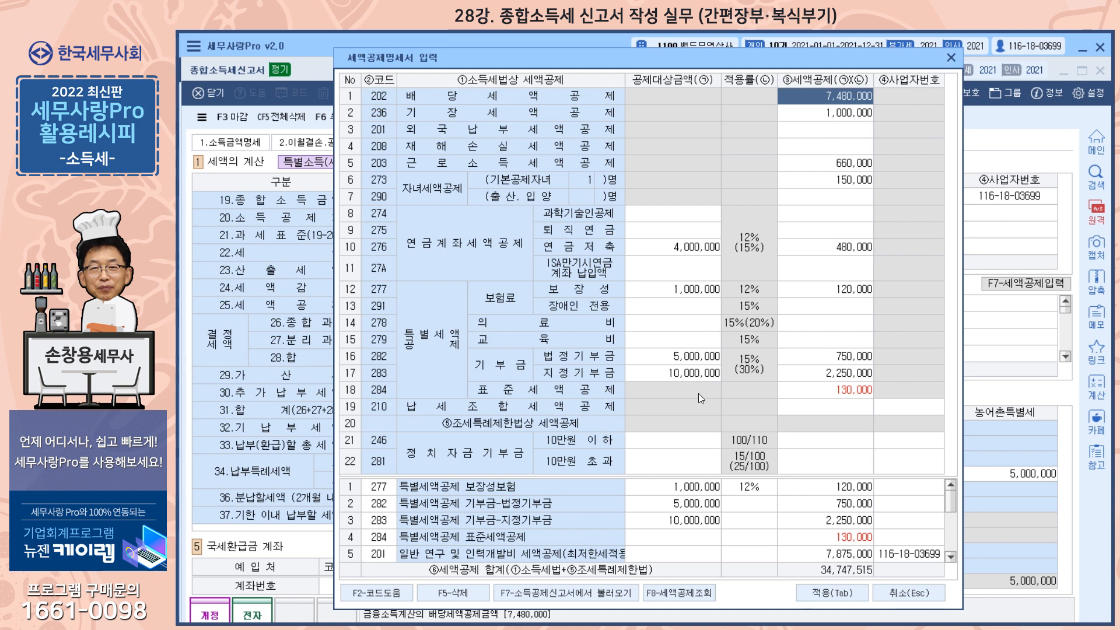
click(951, 58)
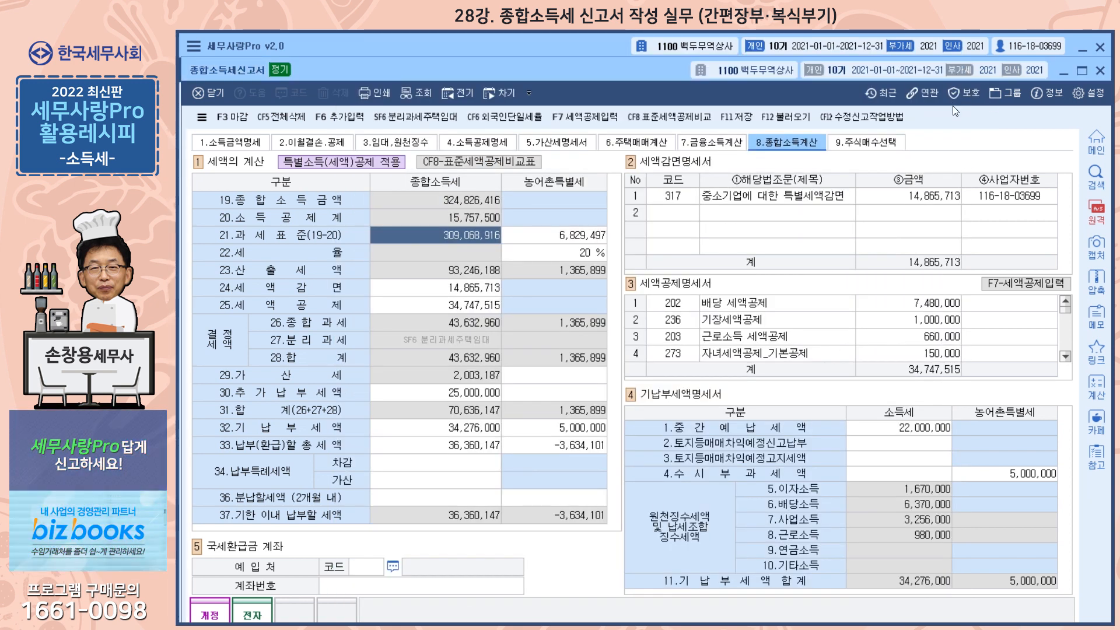